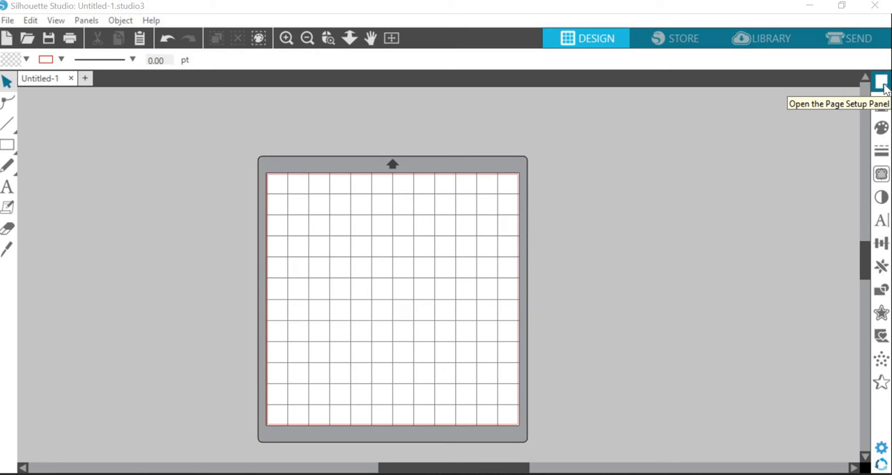
Step: In the page setup, set the page size to 6 in wide and 5 in high
click(883, 84)
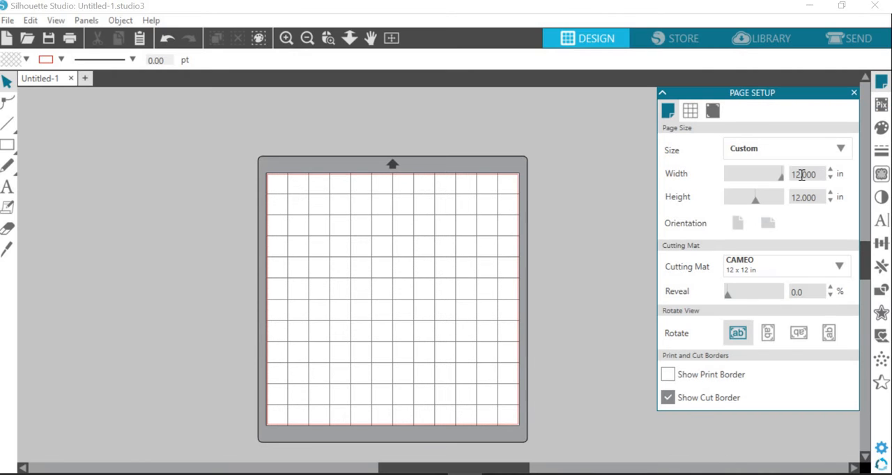
text(6)
drag(818, 198, 739, 198)
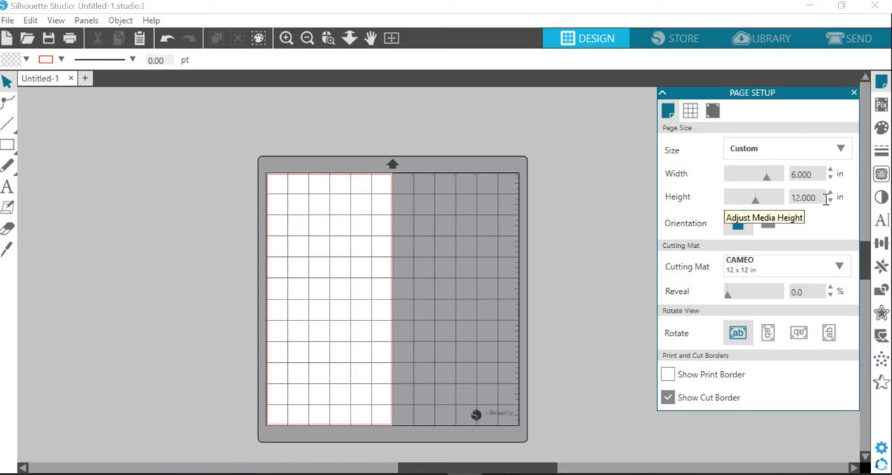
text(5)
key(Return)
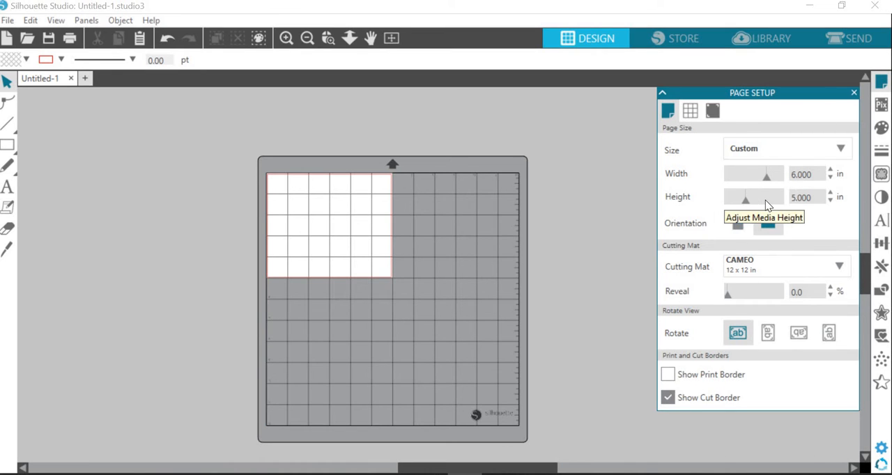
Step: Set both the page width and height to 12 in
click(796, 174)
text(2)
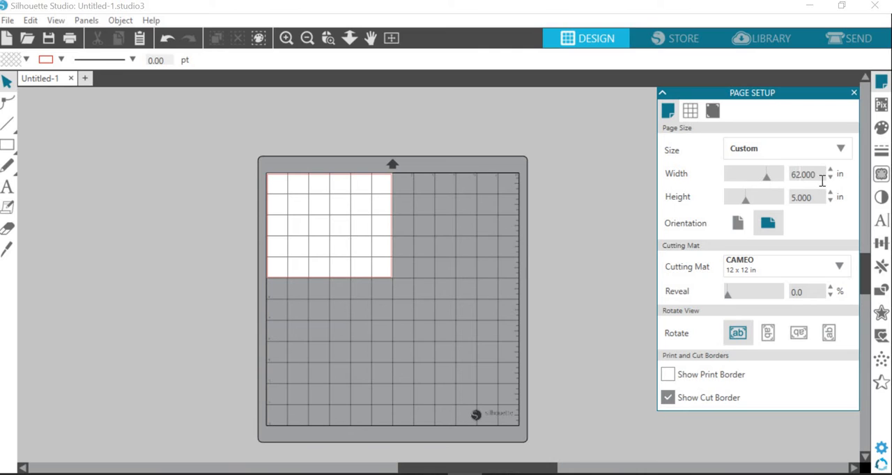
drag(789, 179, 815, 183)
text(1212)
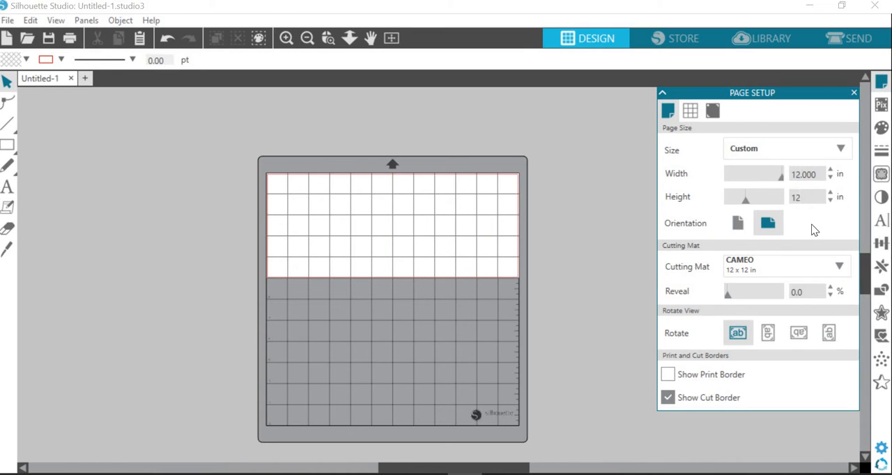
key(Return)
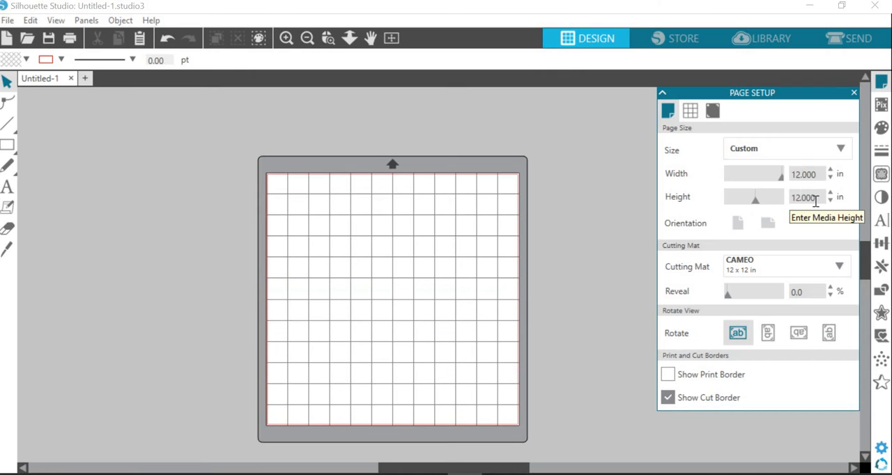
Step: In the grid settings, toggle the grid's visibility off and on, and raise and lower its divisions by one
click(692, 116)
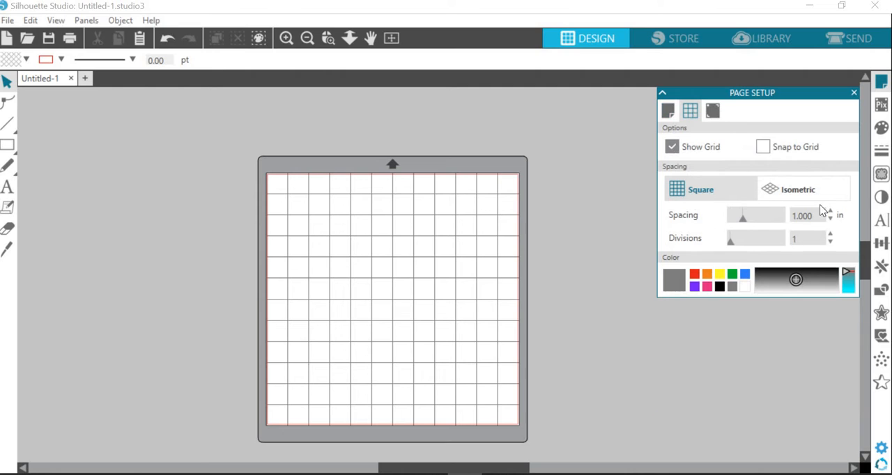
click(671, 150)
click(671, 149)
click(830, 235)
click(830, 242)
Step: Try pink and black grid colors, restore gray, and close the page setup
click(707, 286)
click(720, 287)
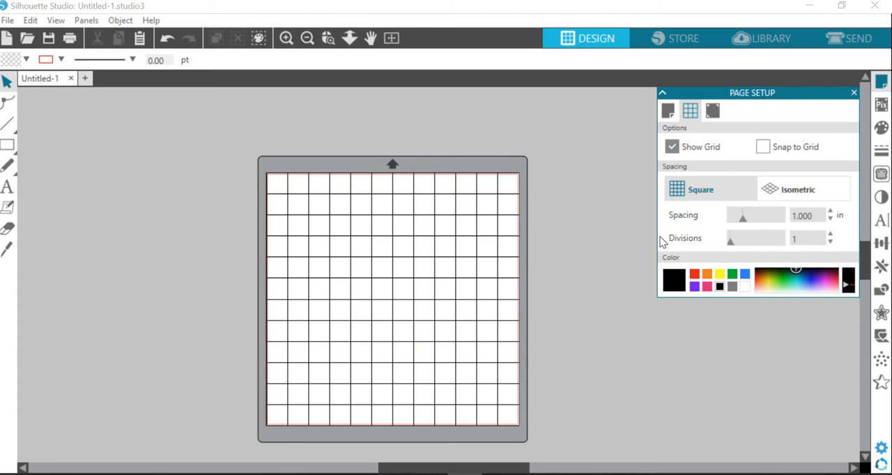
click(732, 287)
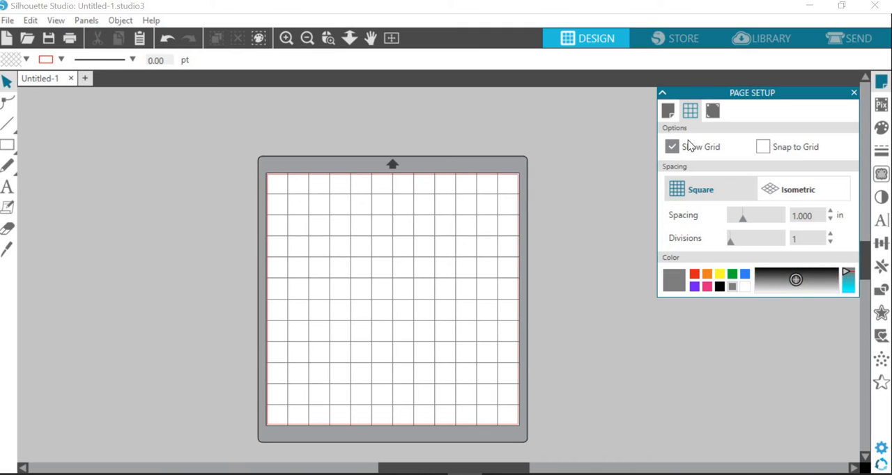
click(668, 111)
click(854, 93)
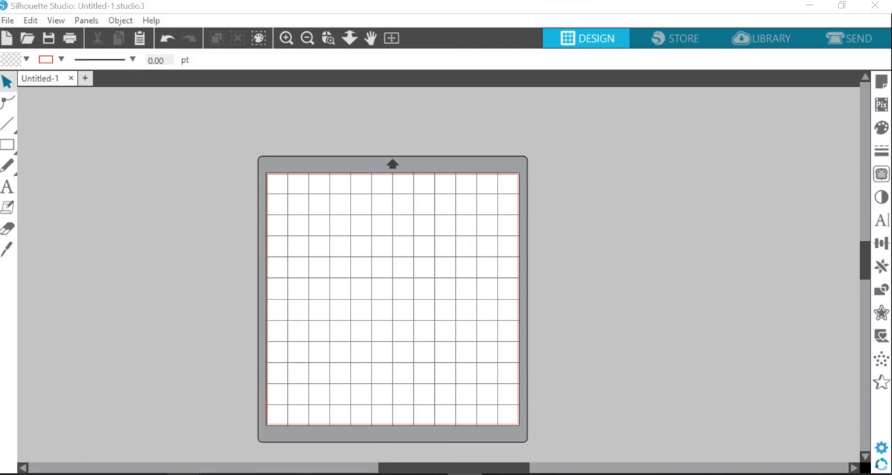
Step: Switch to Chrome and search Google Images for "math silhouette"
mouse_move(183, 474)
click(322, 431)
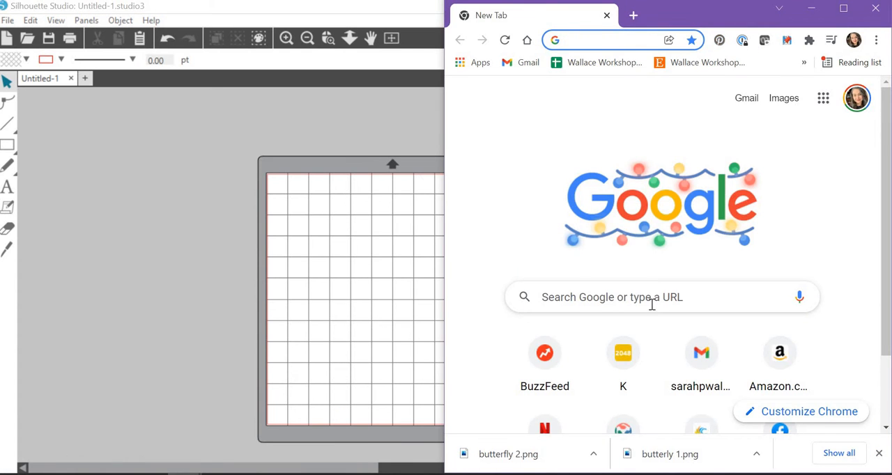
click(717, 294)
text(math silhouette)
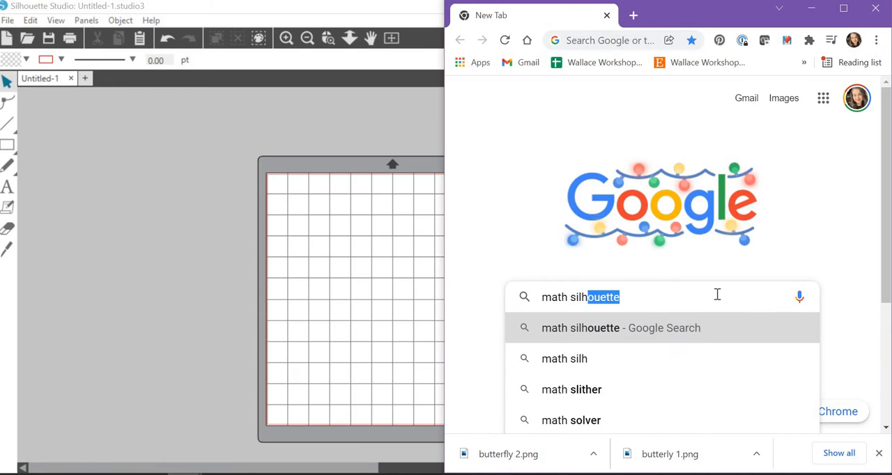
key(Return)
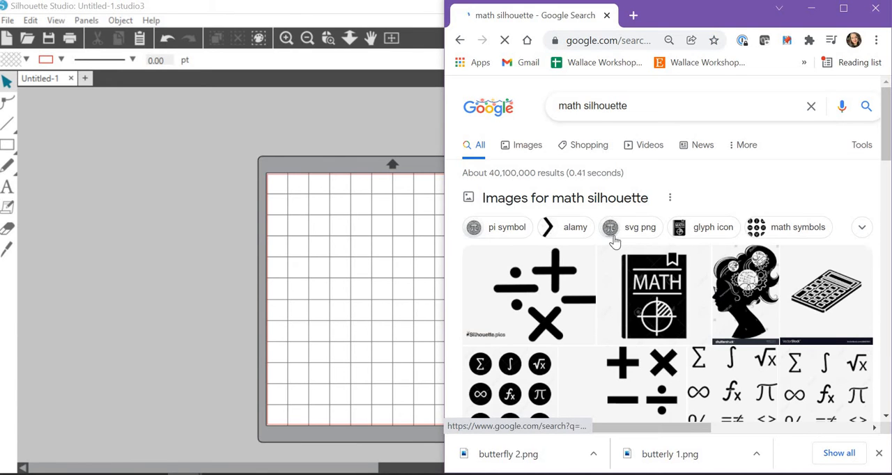
click(527, 148)
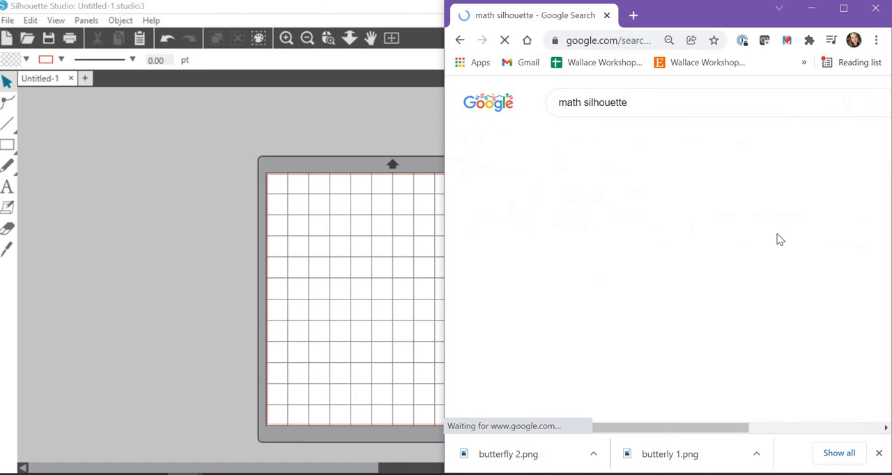
Step: Look through the math silhouette image results for a suitable design
scroll(760, 277, down, 2)
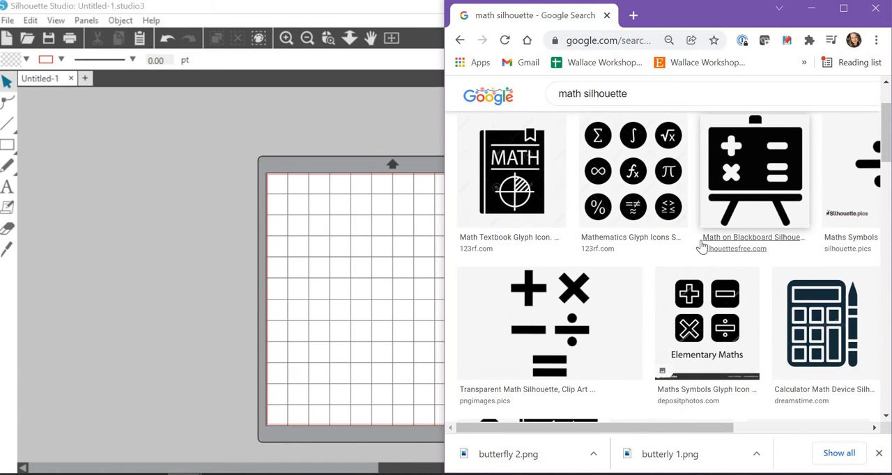
scroll(704, 244, down, 2)
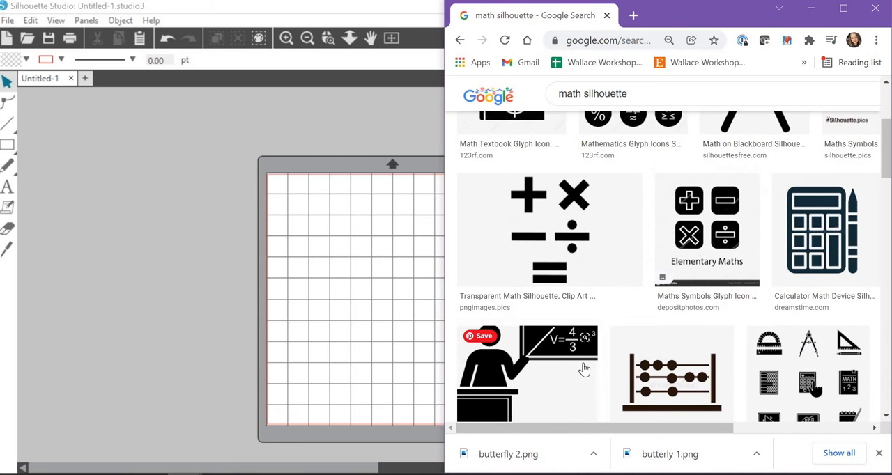
scroll(754, 336, down, 4)
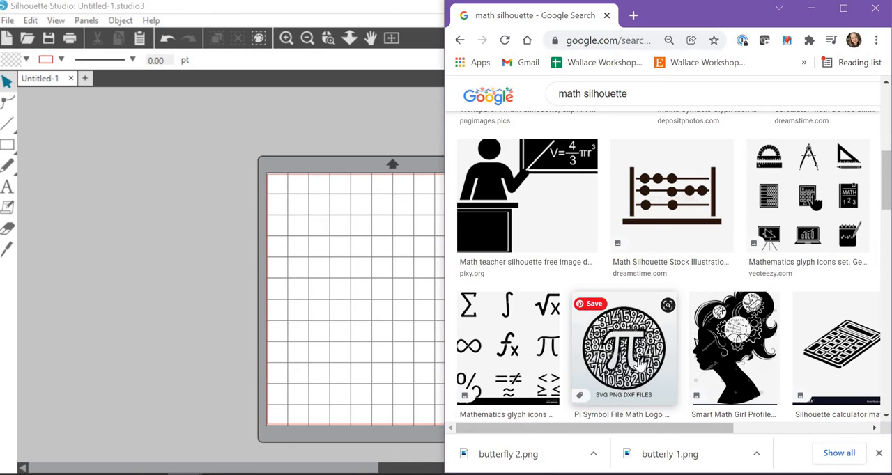
scroll(640, 364, down, 4)
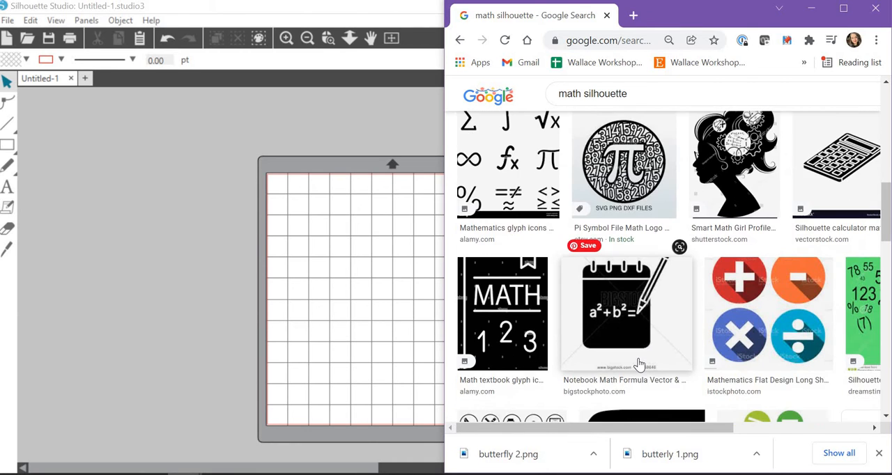
scroll(640, 364, down, 7)
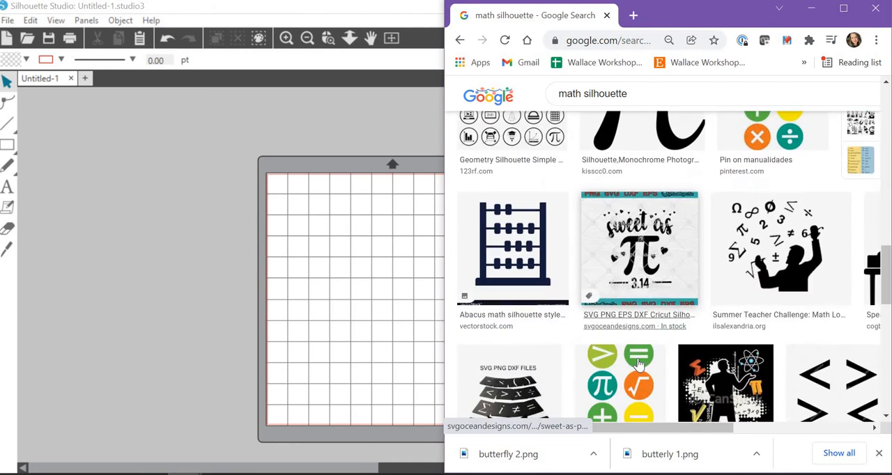
scroll(639, 363, down, 2)
scroll(640, 363, up, 5)
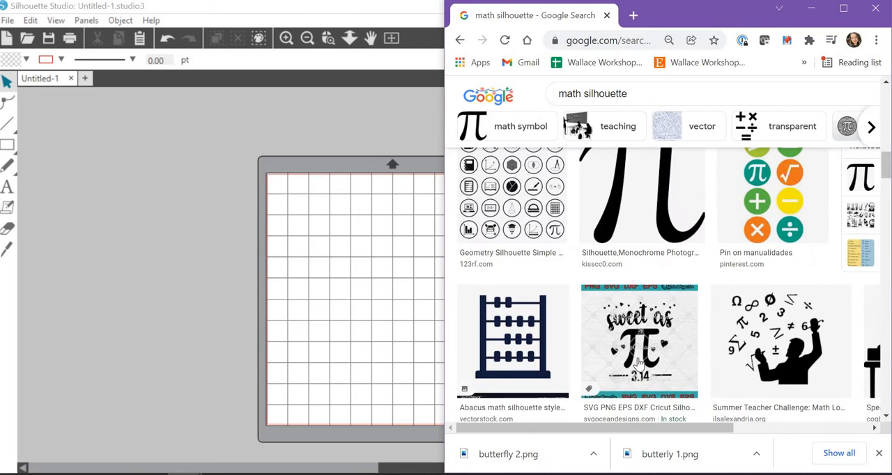
scroll(639, 364, up, 1)
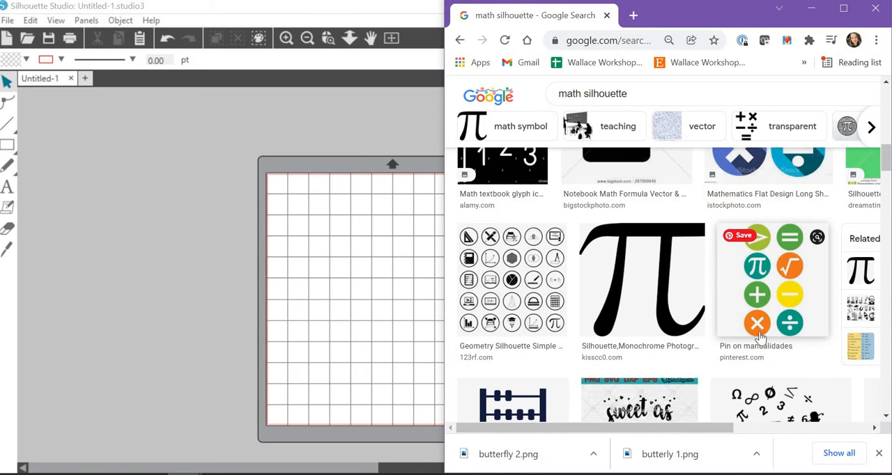
scroll(762, 326, down, 5)
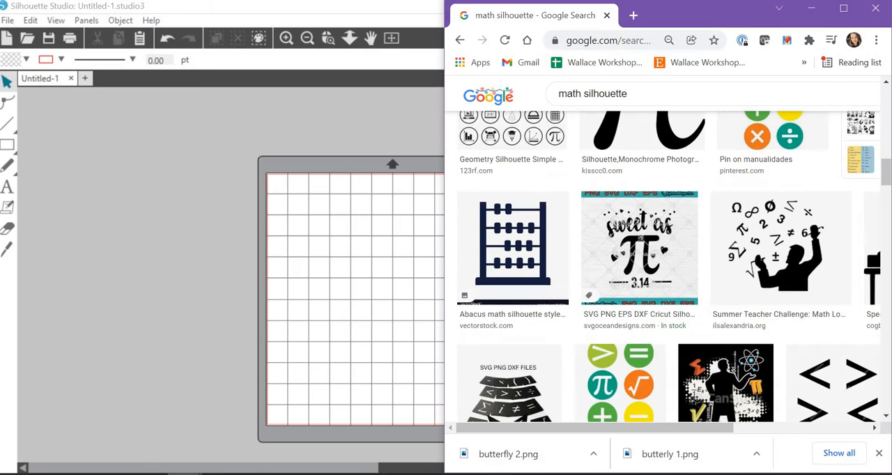
Step: Maximize the browser window and filter the image results by color to Black and white
click(843, 8)
scroll(512, 209, up, 5)
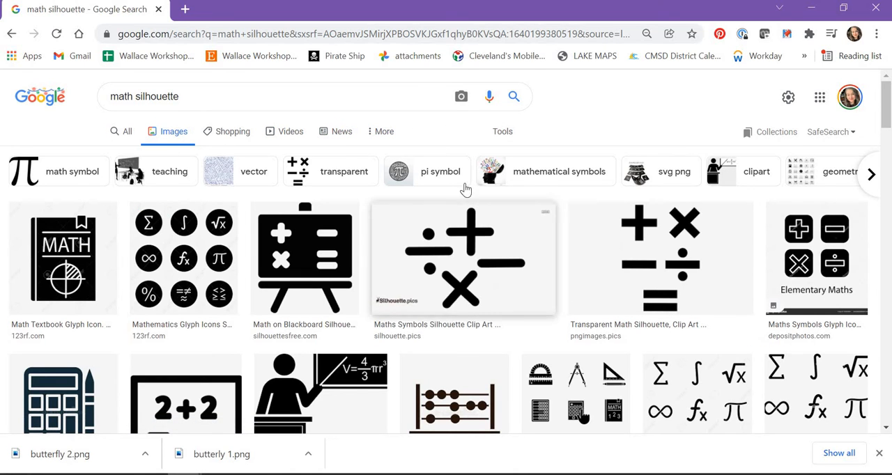
click(502, 132)
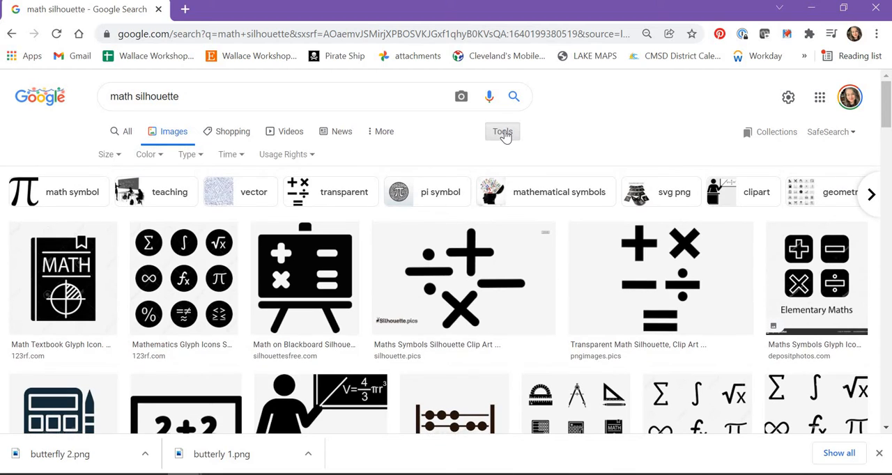
click(157, 158)
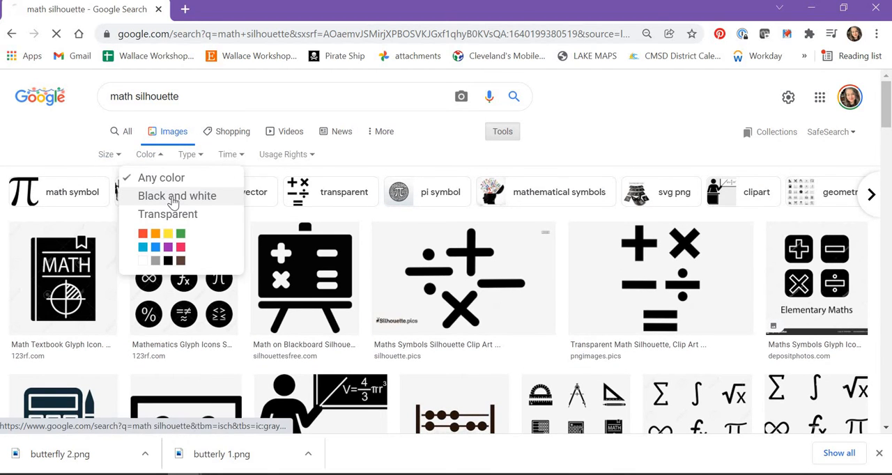
click(174, 198)
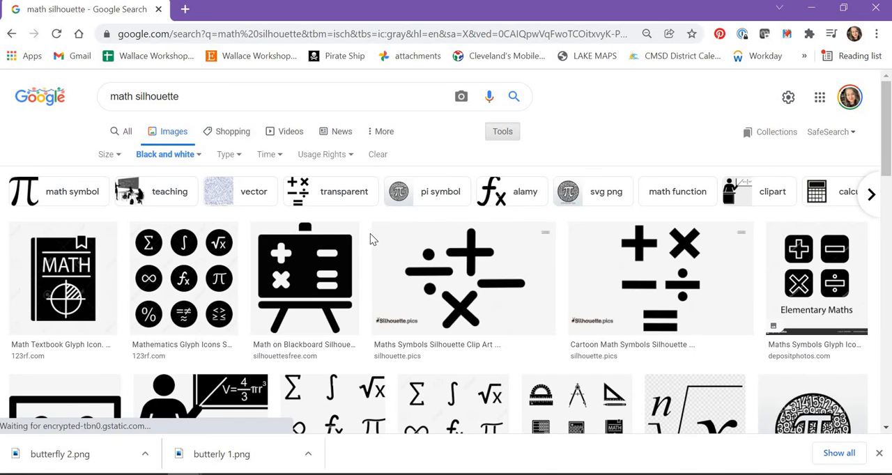
Step: Browse the black-and-white results and open the preview of the 123RF image with nine circular math icons
scroll(531, 264, down, 3)
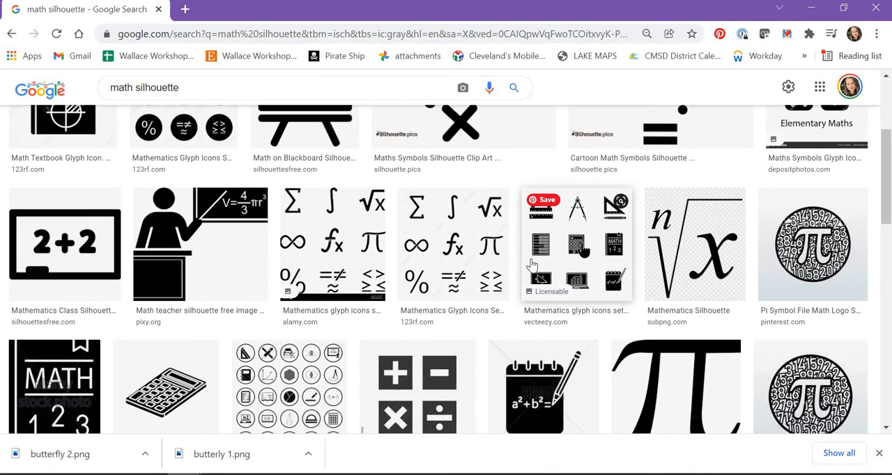
scroll(538, 280, down, 3)
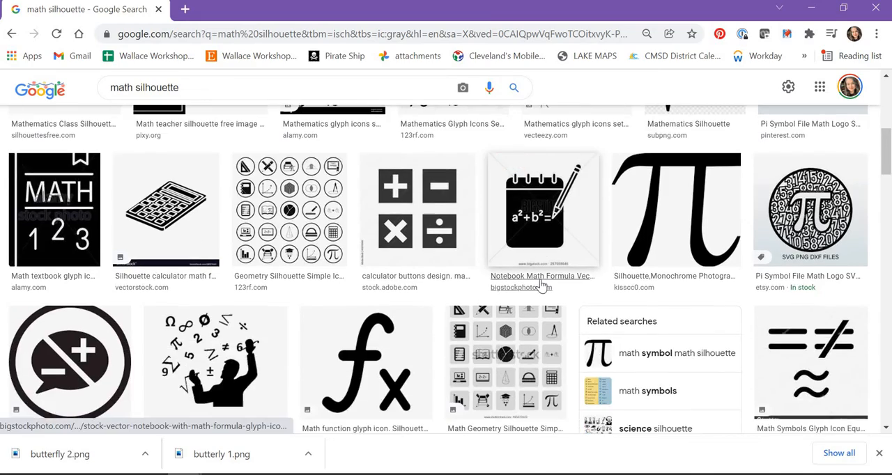
scroll(540, 284, down, 6)
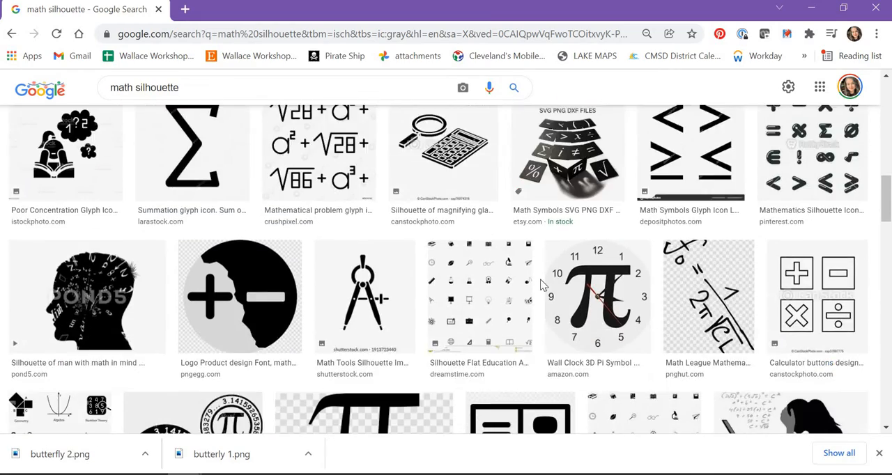
scroll(543, 284, down, 9)
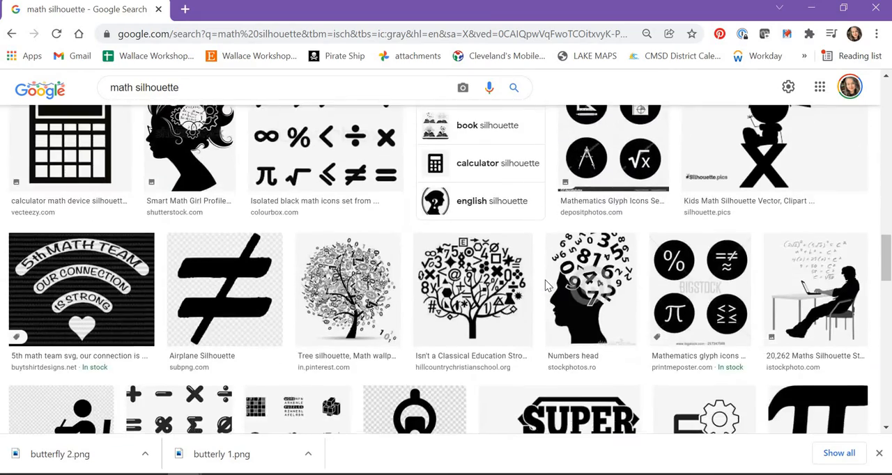
scroll(546, 284, down, 6)
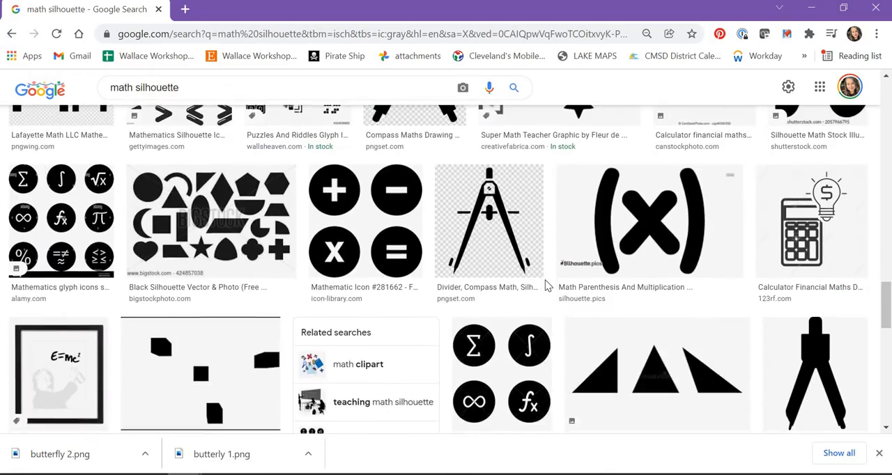
scroll(547, 284, down, 3)
scroll(546, 284, up, 5)
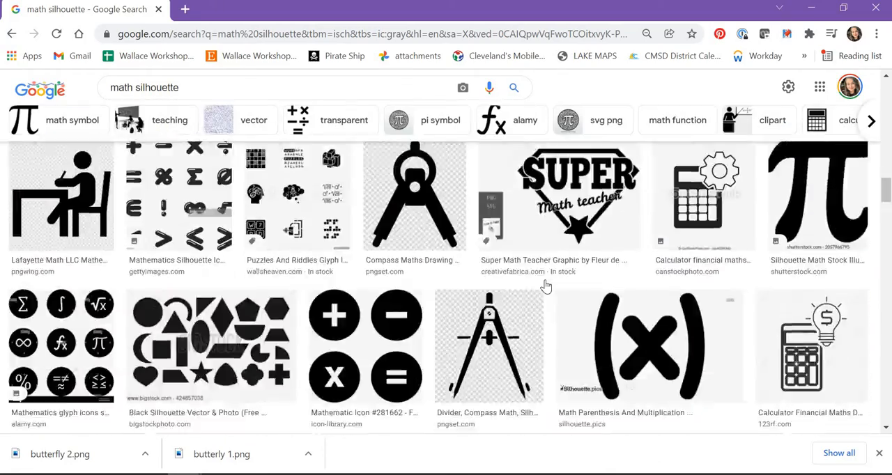
scroll(546, 284, up, 10)
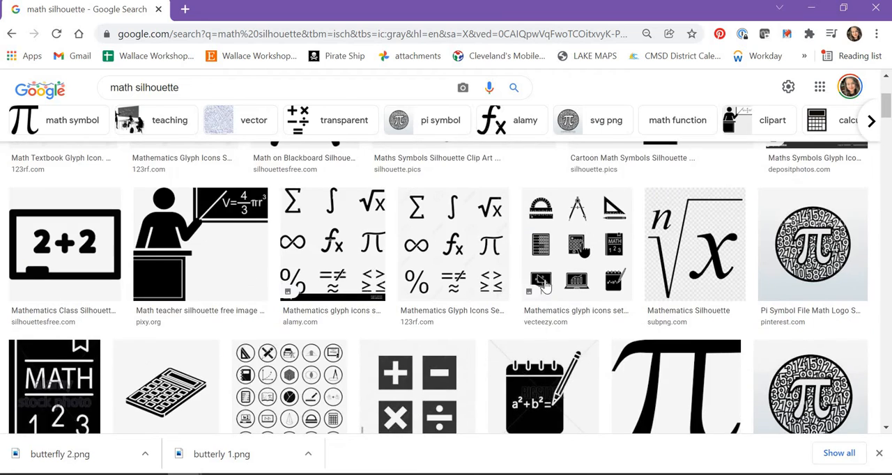
scroll(546, 284, up, 3)
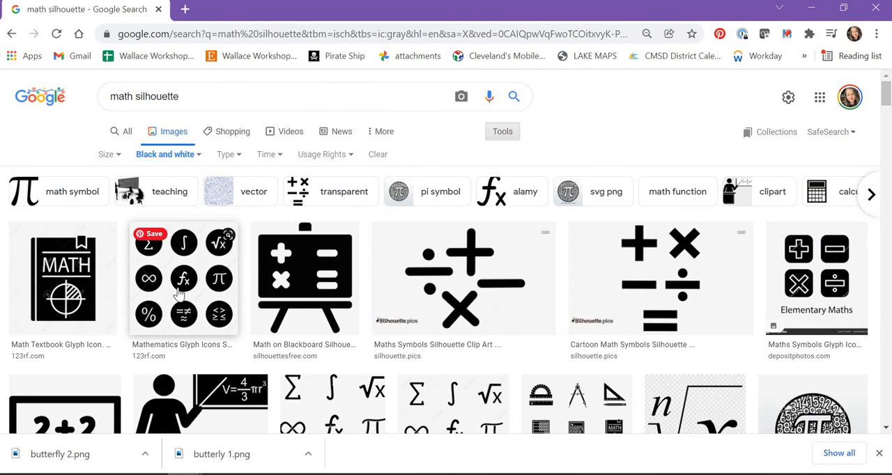
click(199, 269)
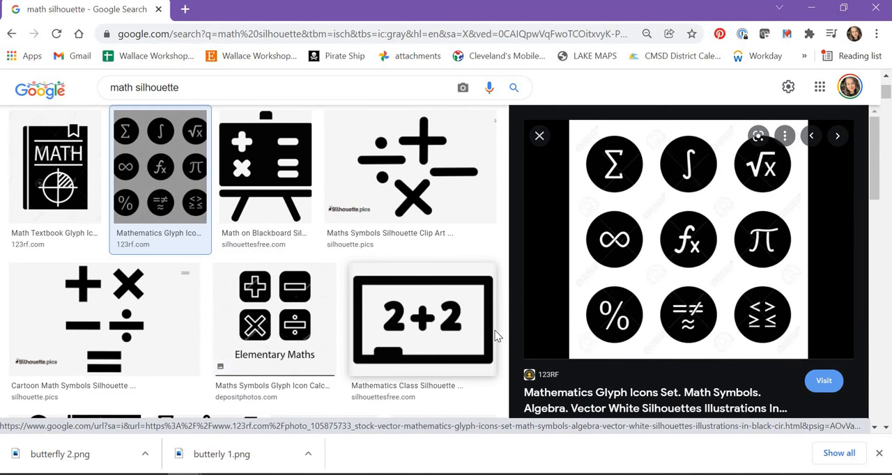
right_click(676, 234)
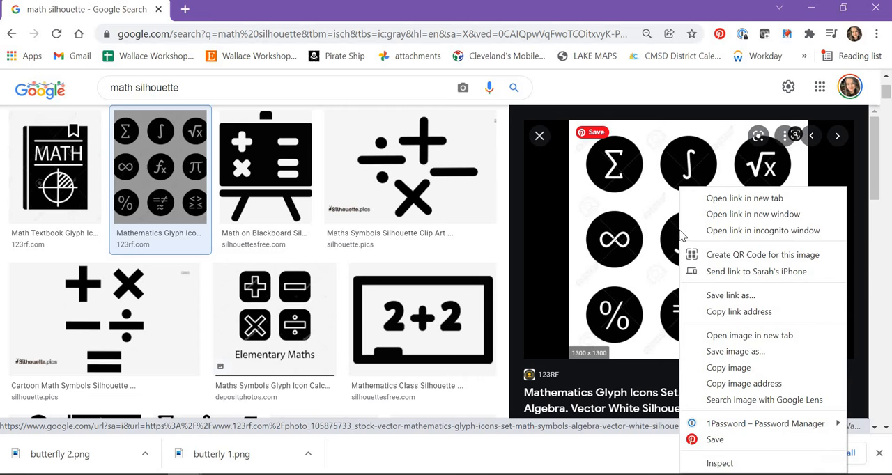
click(735, 351)
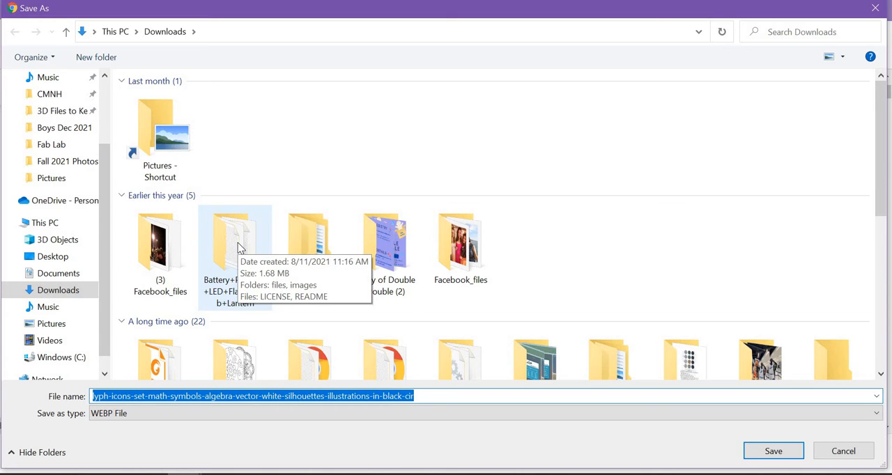
text(math)
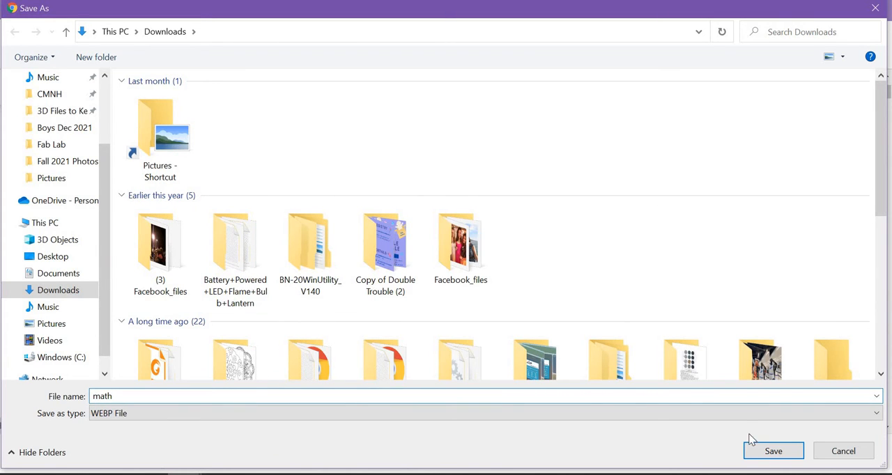
click(733, 413)
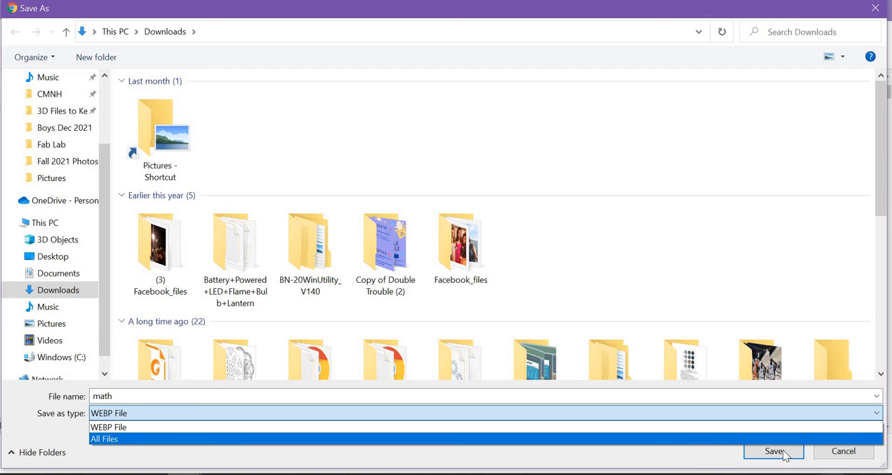
click(861, 457)
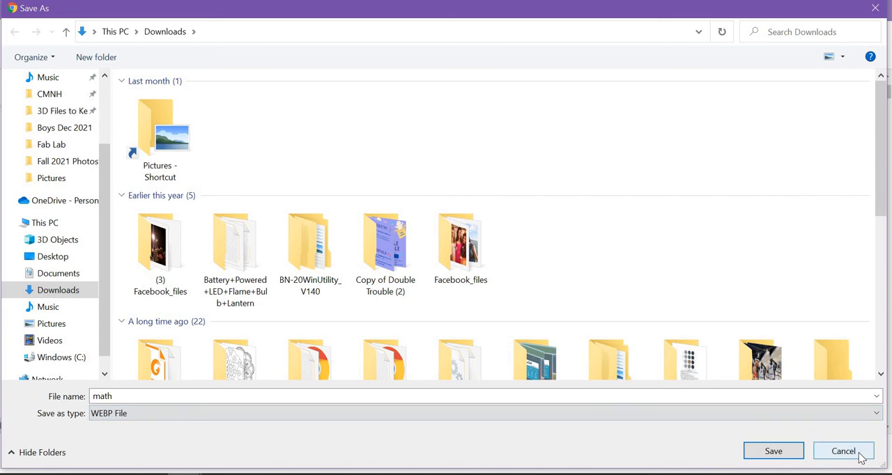
click(860, 457)
right_click(671, 270)
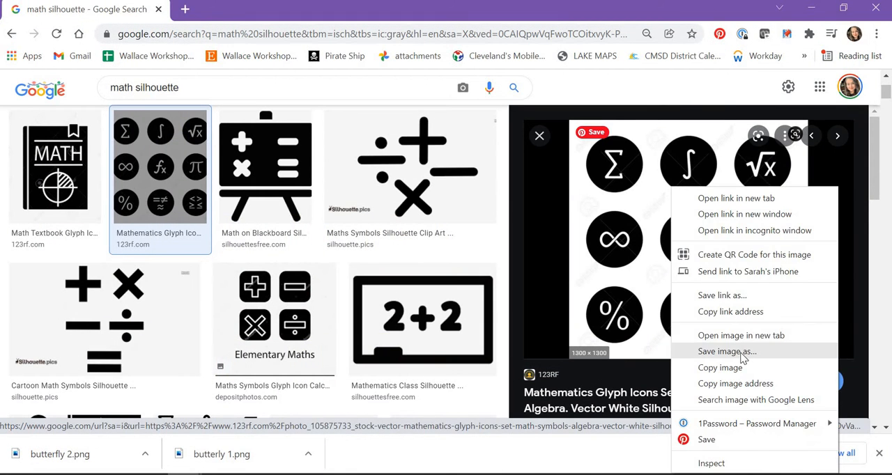
click(743, 355)
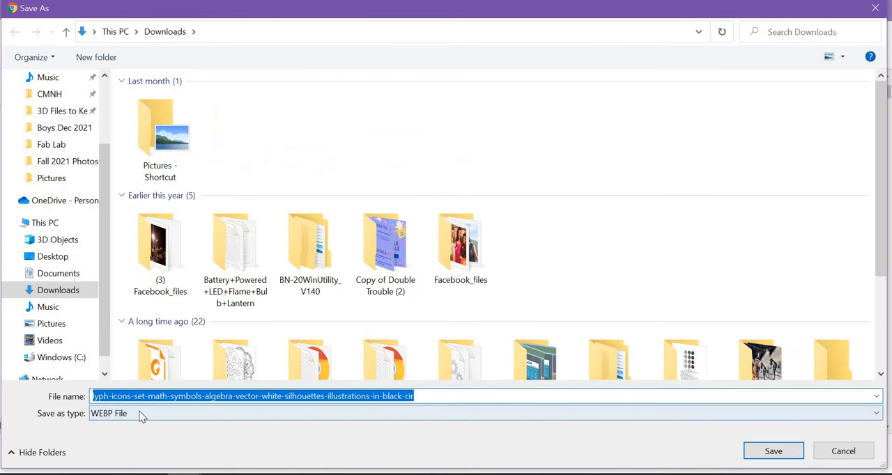
click(141, 415)
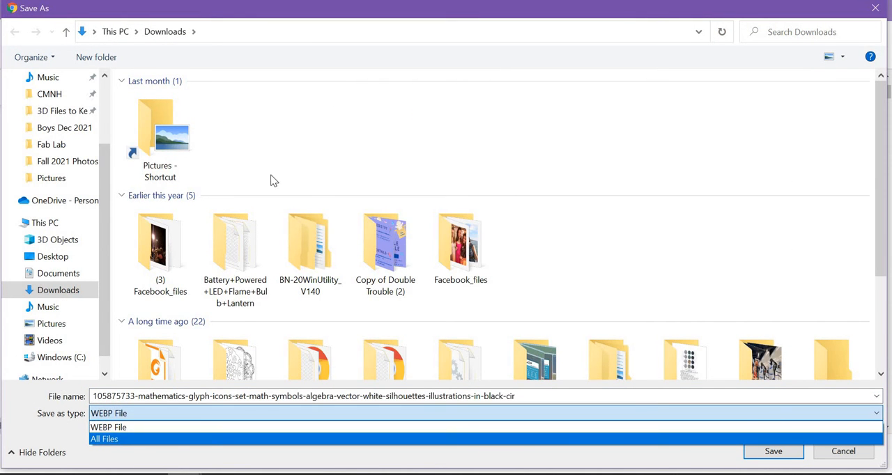
click(874, 16)
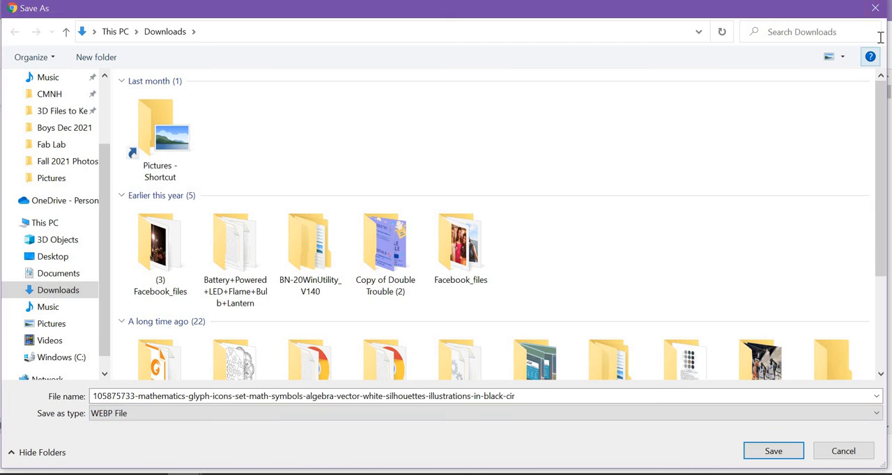
click(875, 9)
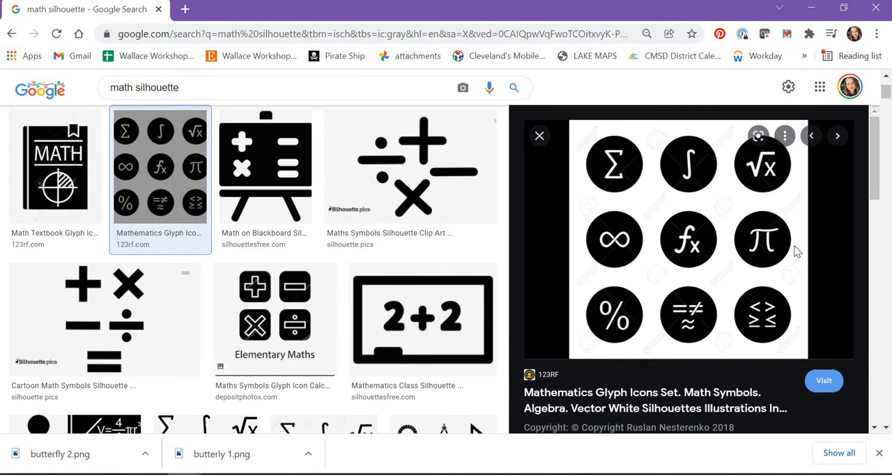
Step: Try the teaching filter on the math silhouette results and return to the black-and-white results
scroll(284, 364, up, 3)
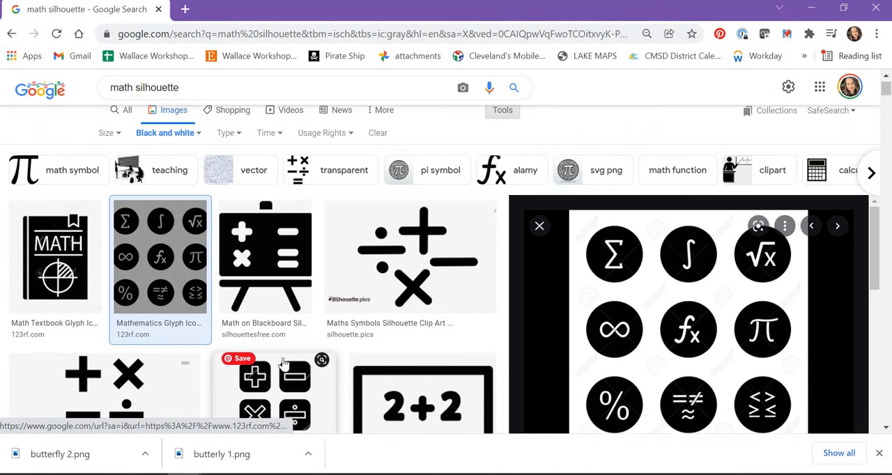
click(125, 195)
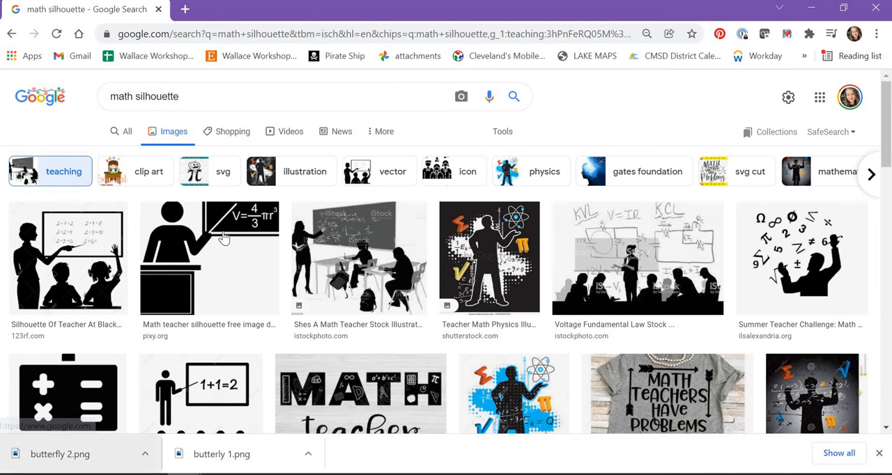
scroll(209, 143, down, 4)
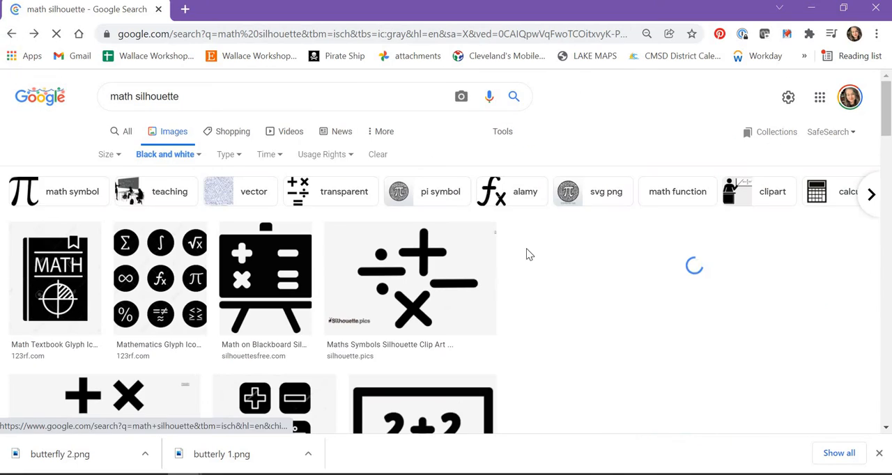
scroll(529, 258, down, 2)
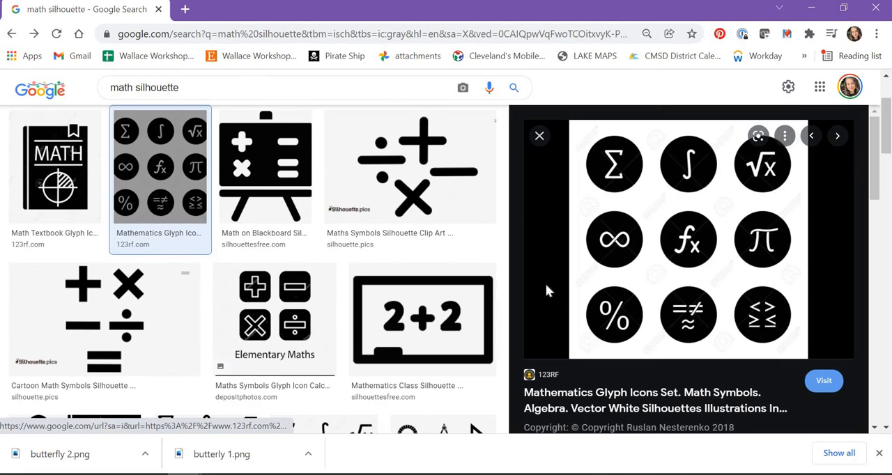
Step: Open the Adobe Stock image of four calculator buttons and save it to Downloads as a JPEG named math
scroll(409, 325, down, 2)
scroll(409, 326, down, 7)
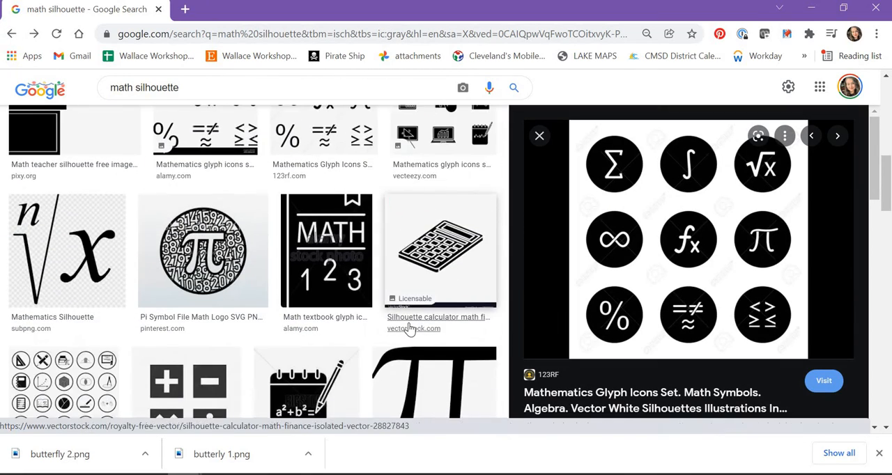
click(184, 234)
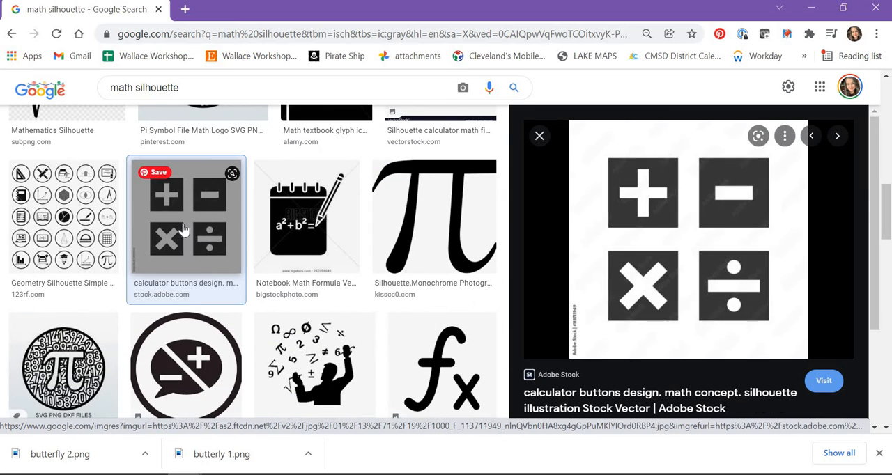
right_click(686, 228)
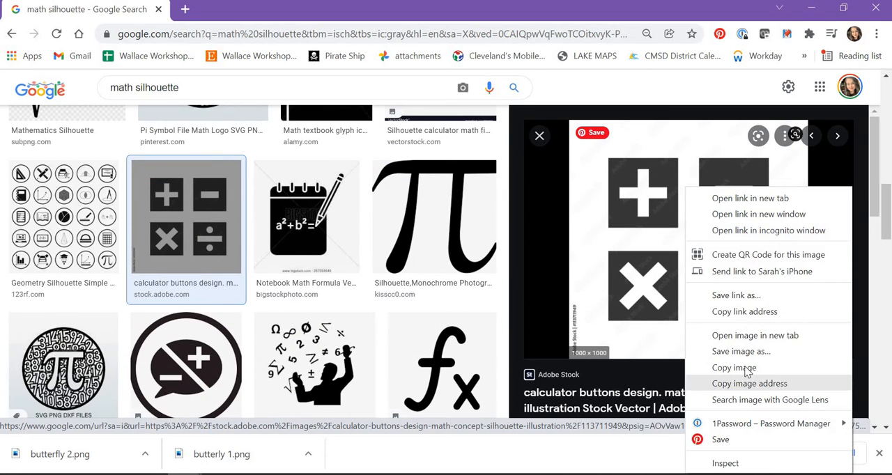
click(718, 352)
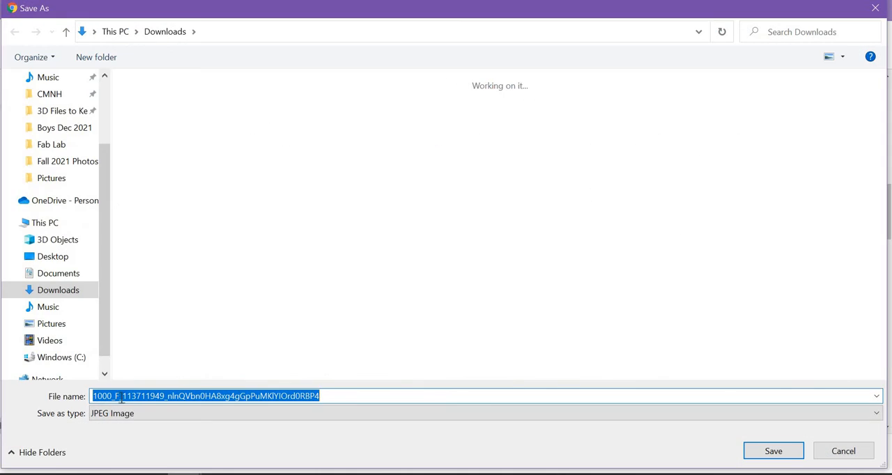
text(math)
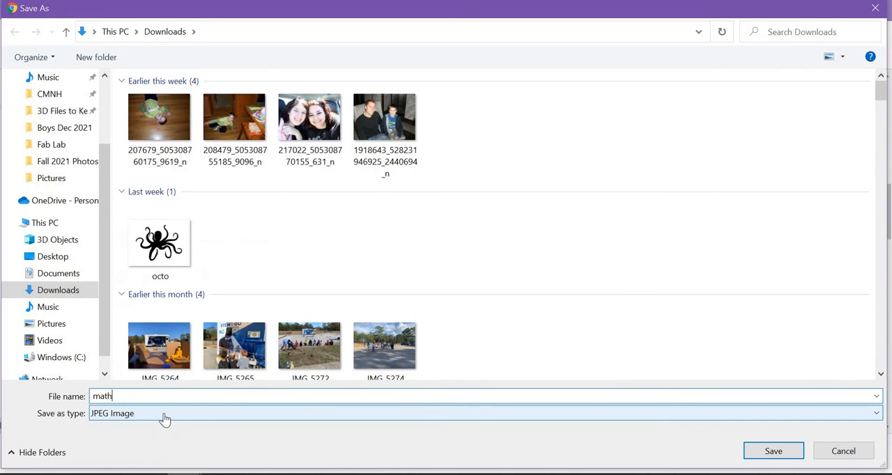
key(Return)
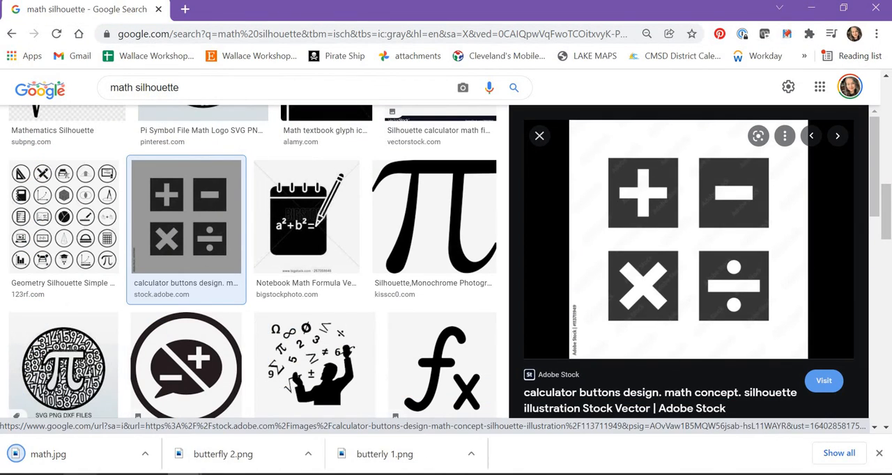
Step: Switch to Silhouette Studio and place the math image from the Downloads folder on the page
click(812, 9)
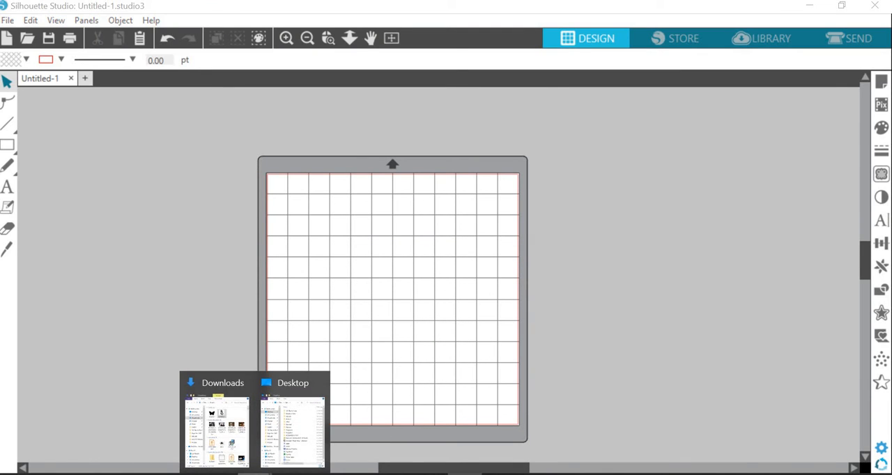
click(232, 456)
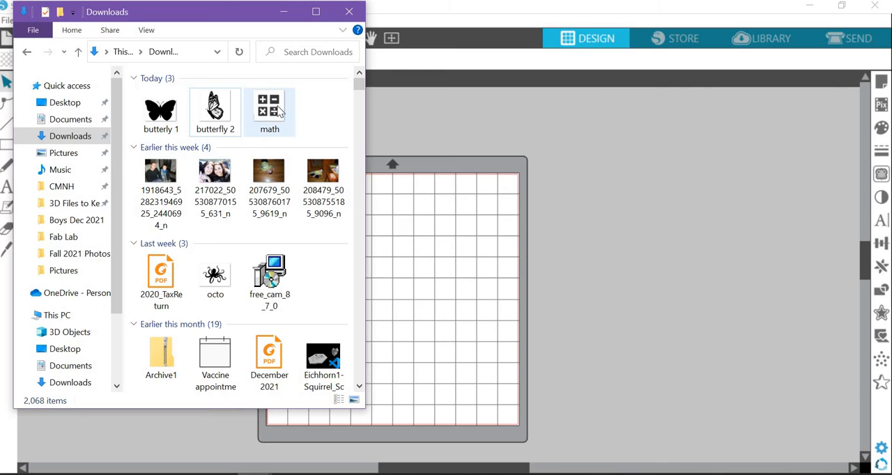
drag(272, 110, 334, 238)
click(350, 11)
Step: Resize the math image and position it near the middle of the page
drag(443, 319, 489, 354)
drag(390, 264, 398, 271)
click(509, 305)
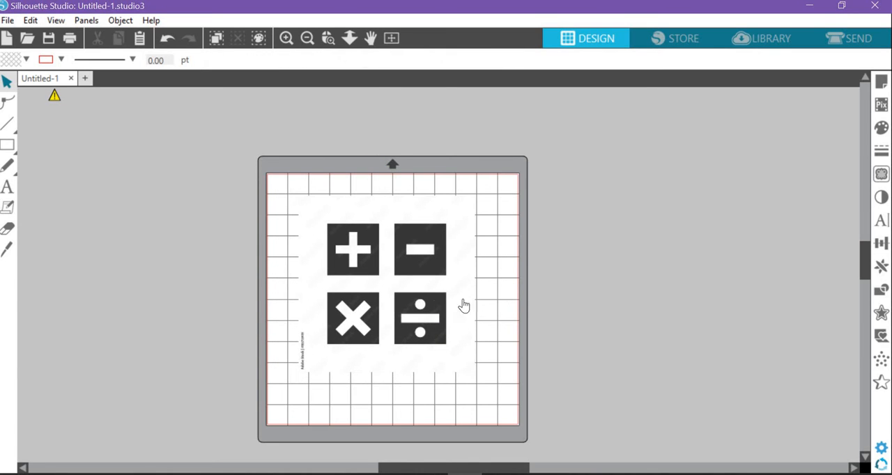
Step: Select a trace area about 7.71 in wide and 7.58 in high around the four math symbols
click(881, 176)
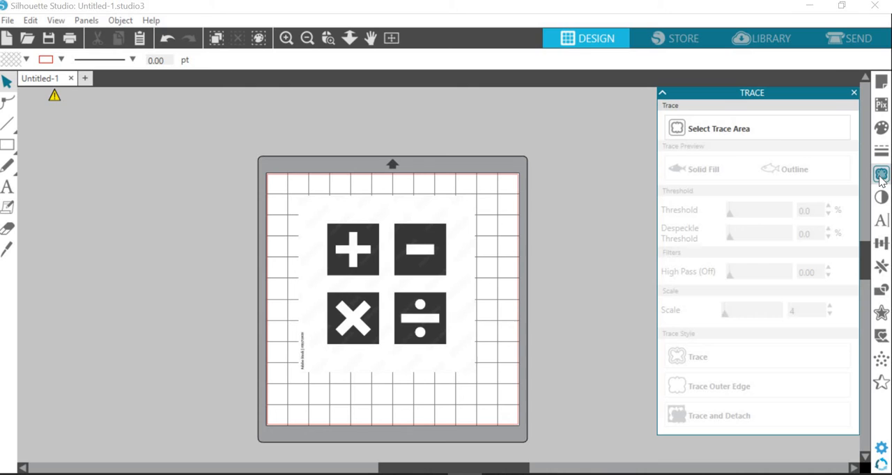
click(716, 130)
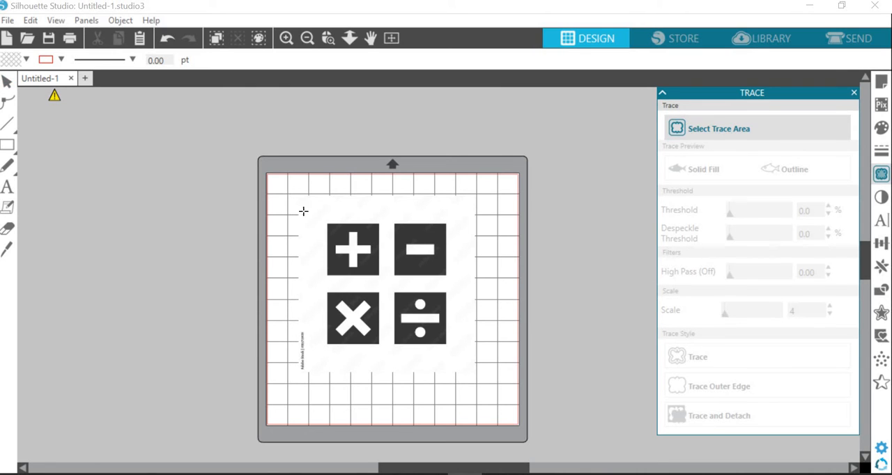
drag(306, 207, 382, 273)
drag(481, 356, 467, 371)
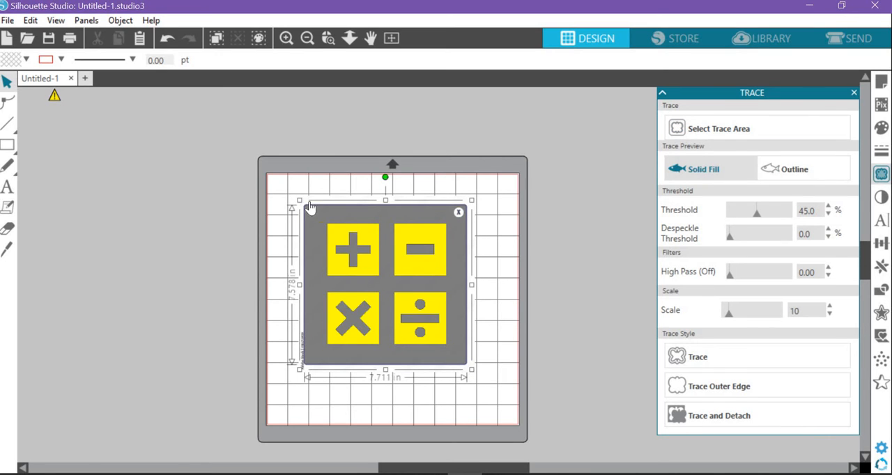
Step: Undo the accidental image move, then shift the trace area and enlarge it to about 8.17 by 8.03 in around the symbols
mouse_move(300, 290)
mouse_down()
mouse_move(289, 290)
mouse_move(312, 293)
mouse_up()
click(167, 37)
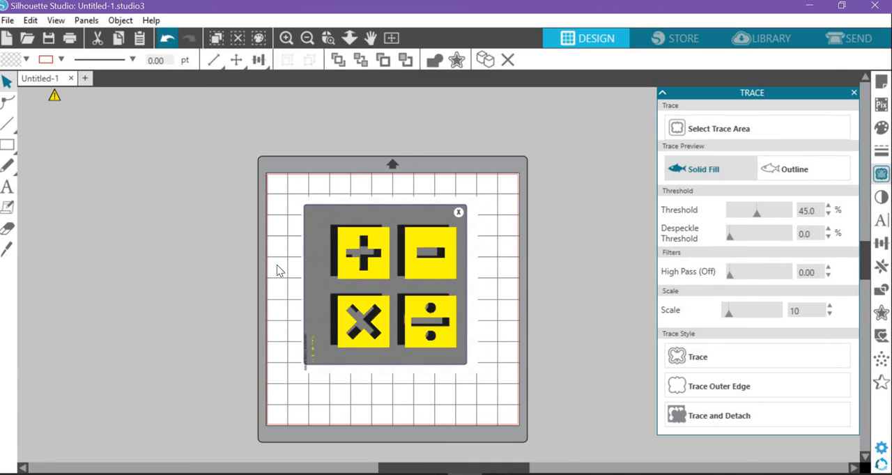
mouse_move(333, 217)
mouse_down()
mouse_move(321, 218)
mouse_move(320, 226)
mouse_up()
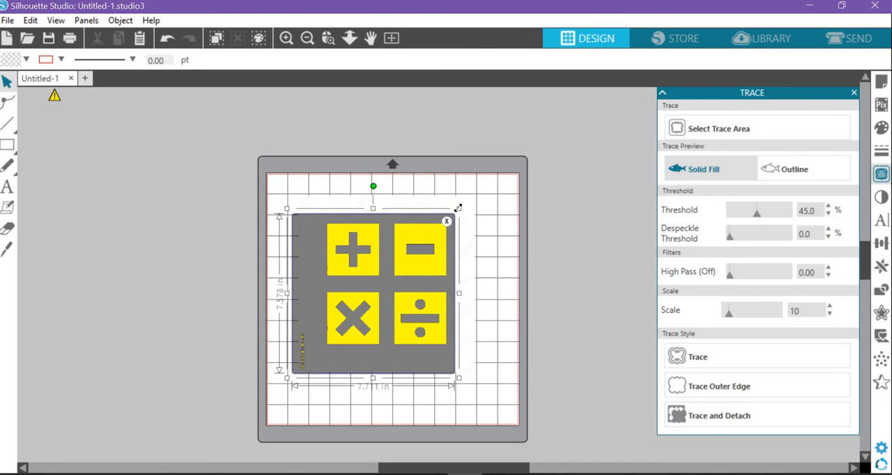
drag(465, 207, 472, 201)
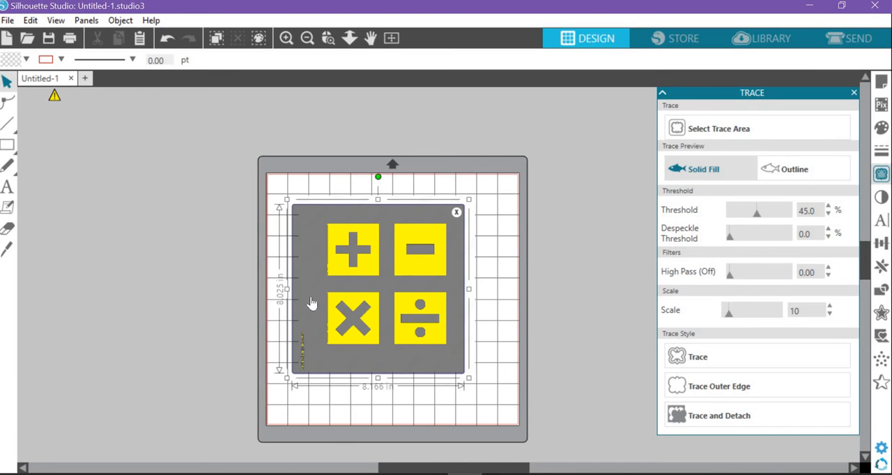
Step: Trace the selected area and move the source image off the mat, away from the traced outlines
click(731, 367)
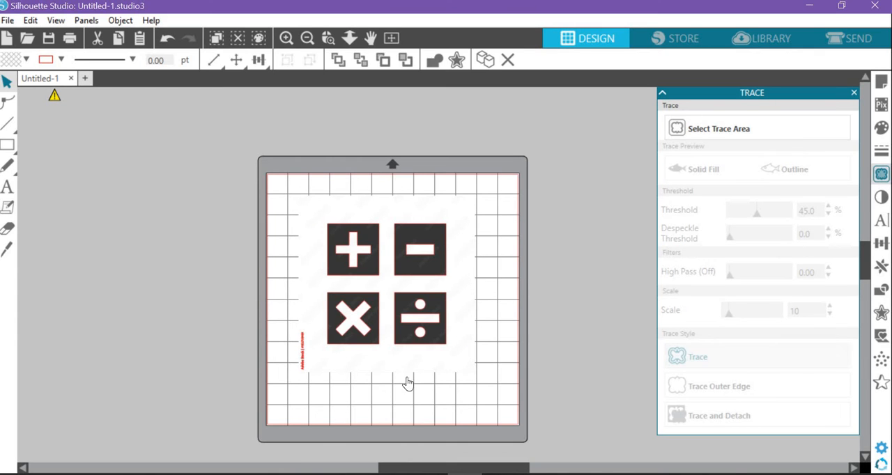
mouse_move(407, 383)
mouse_down()
mouse_move(275, 441)
mouse_move(165, 265)
mouse_up()
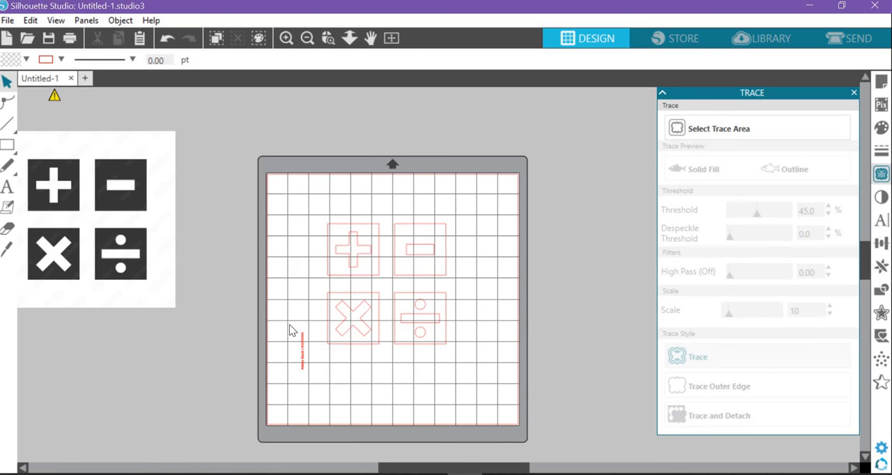
Step: Move the traced outlines higher on the page and release their compound path
drag(300, 356, 306, 318)
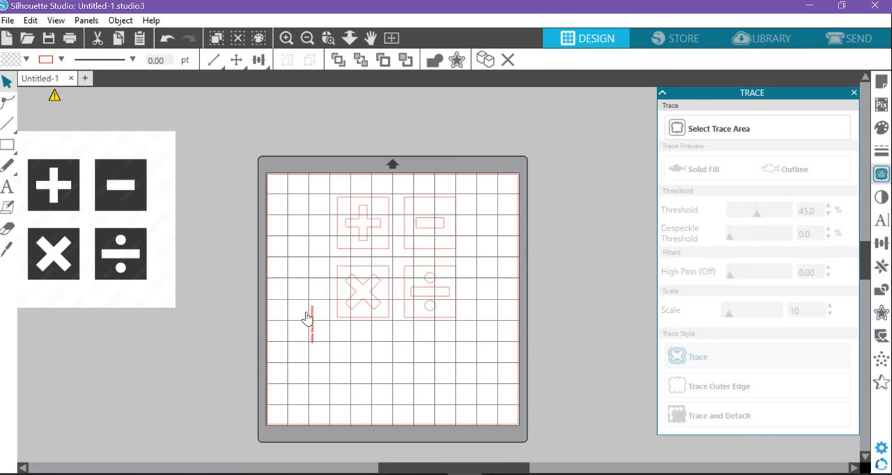
click(307, 319)
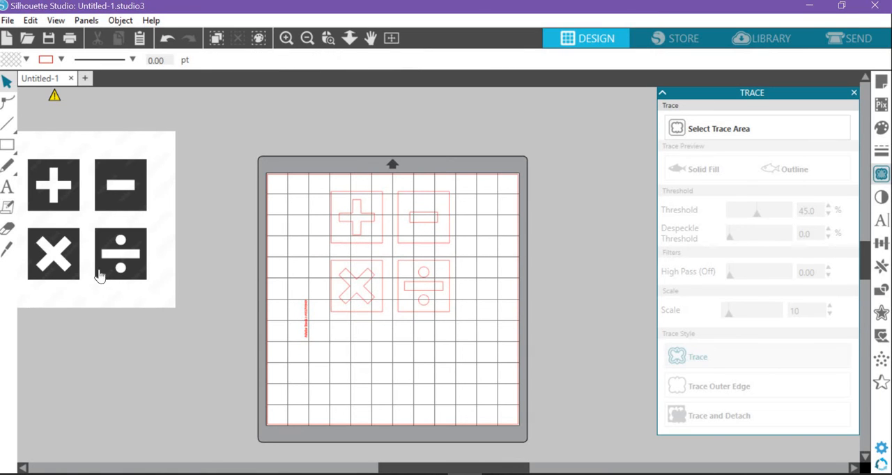
right_click(359, 294)
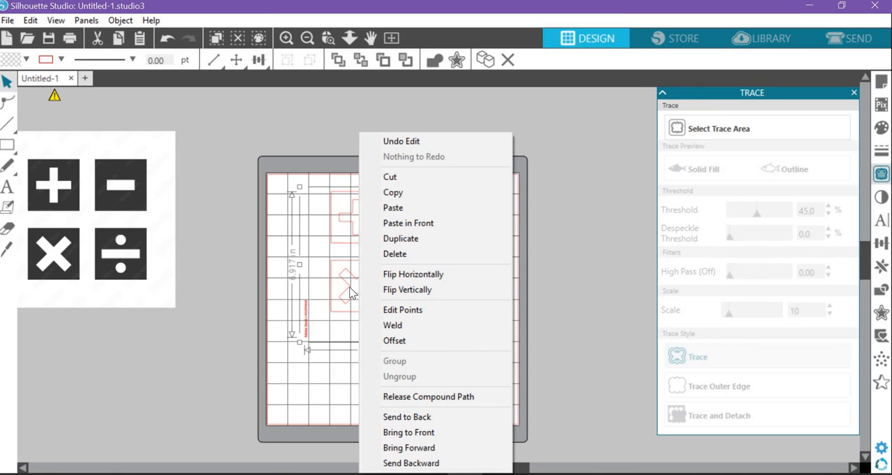
click(426, 397)
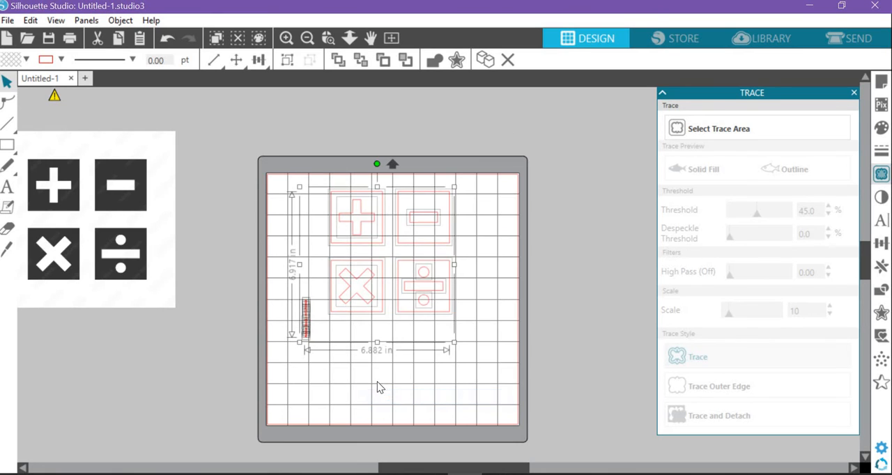
Step: Delete the tiny vertical text outline beside the four traced math symbols
click(378, 387)
click(359, 306)
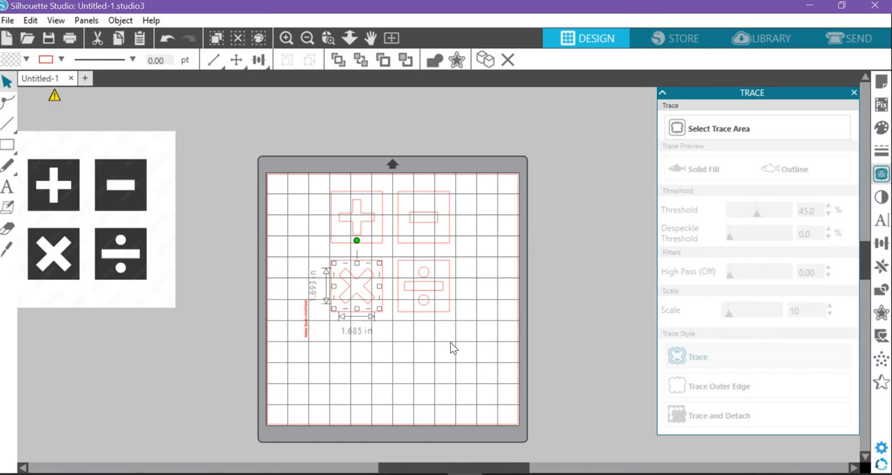
click(418, 221)
click(480, 333)
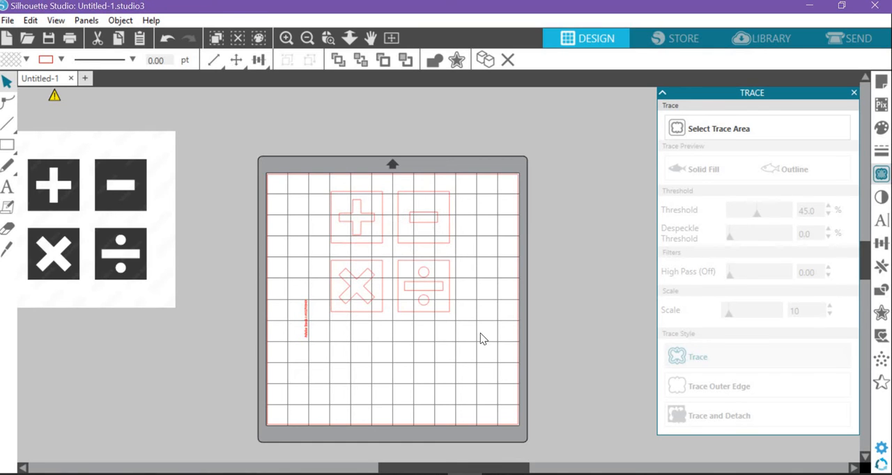
click(306, 319)
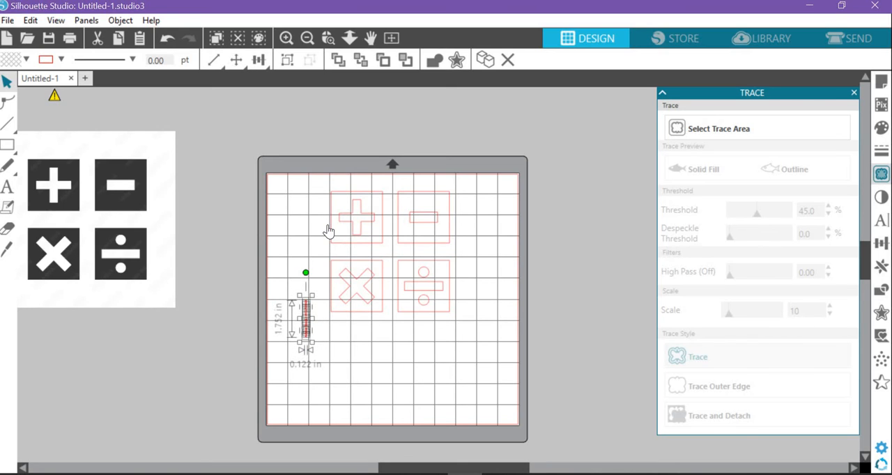
key(Delete)
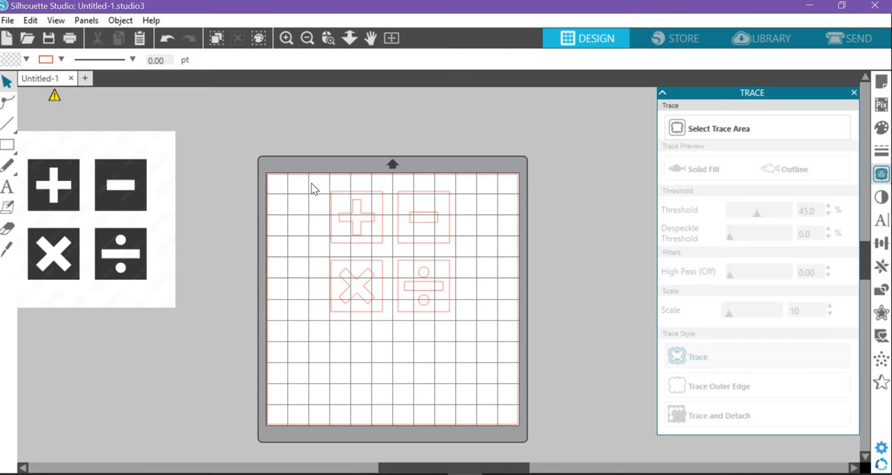
Step: Group all the traced math symbol outlines and move the group toward the mat's upper-left area
drag(310, 179, 467, 340)
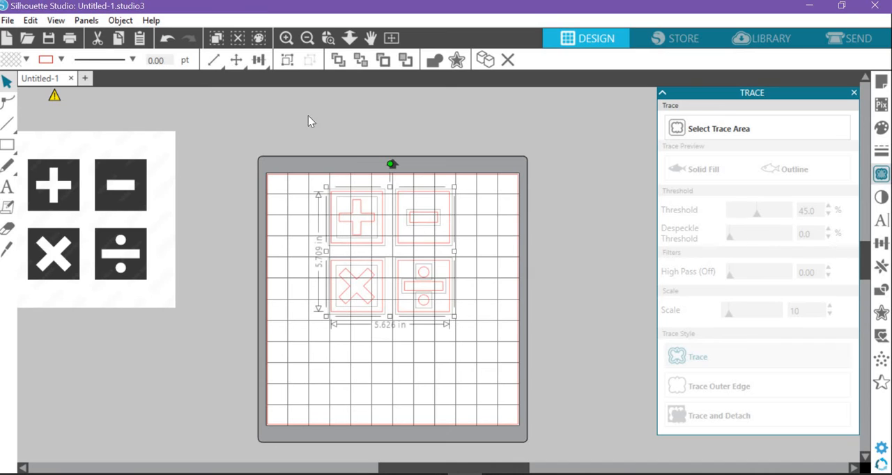
right_click(360, 240)
click(421, 364)
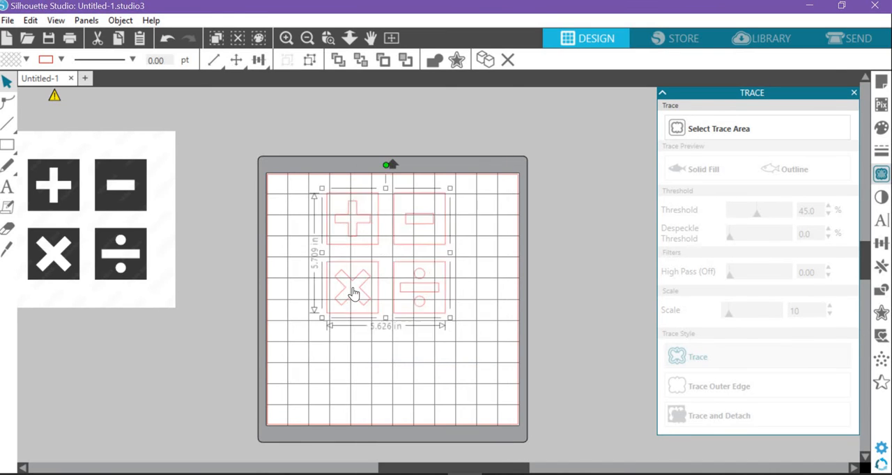
drag(353, 289, 319, 216)
click(359, 237)
click(358, 252)
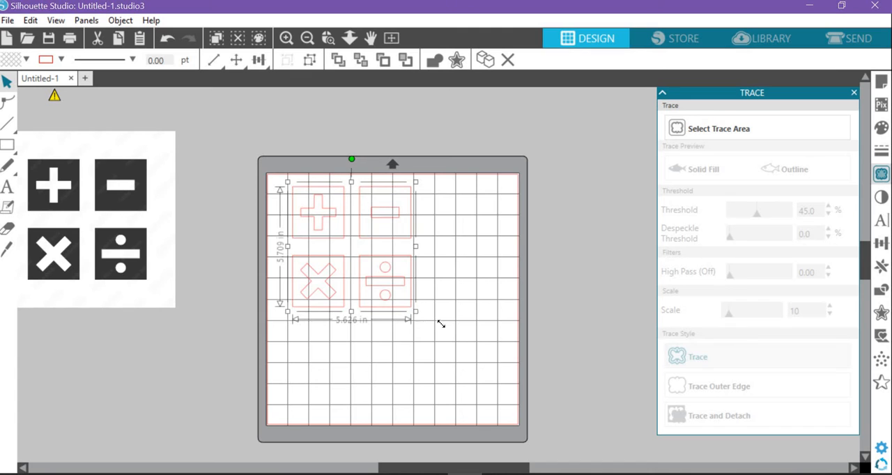
Step: Resize the symbol group proportionally to about 6.32 in wide by 6.41 in high and position it near the mat's middle
drag(441, 324, 483, 349)
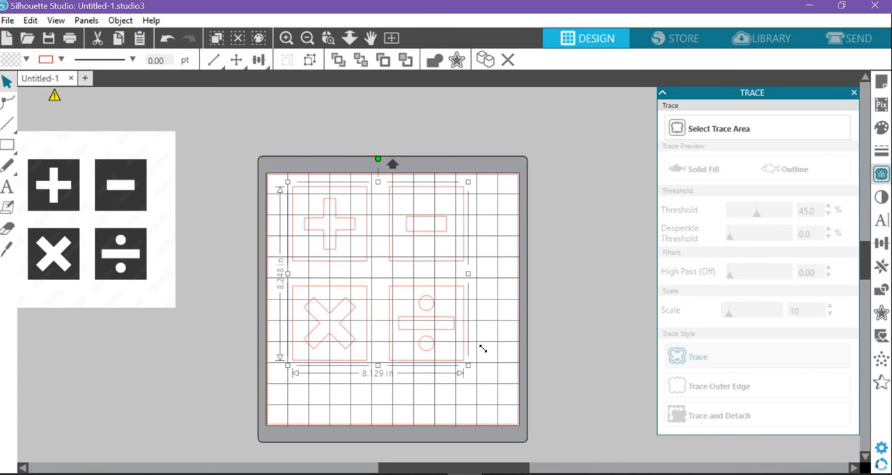
drag(422, 339, 434, 348)
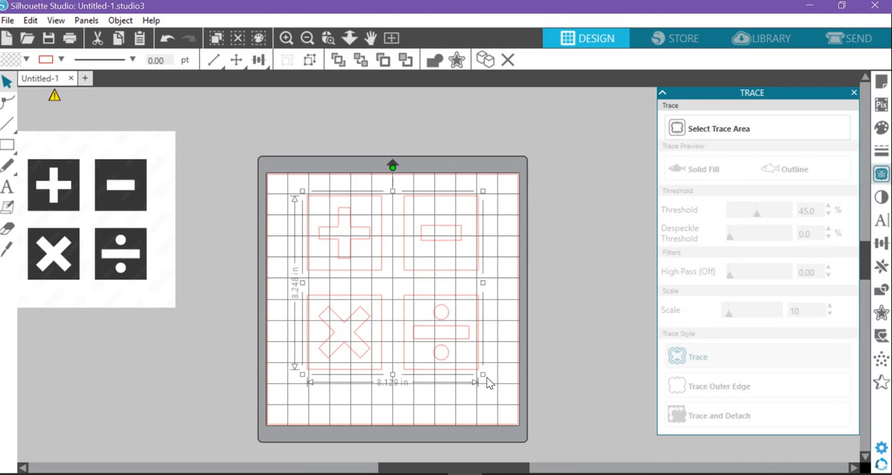
drag(474, 367, 455, 353)
mouse_move(397, 318)
mouse_down()
mouse_move(418, 326)
mouse_move(399, 319)
mouse_up()
drag(465, 352, 437, 332)
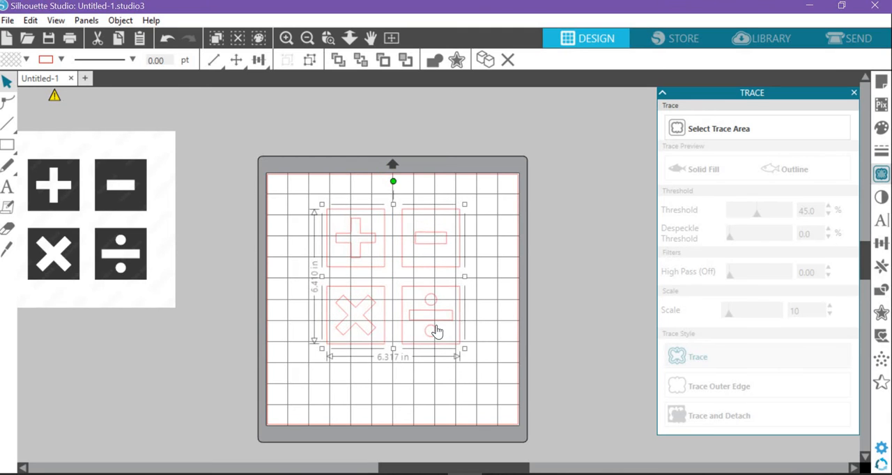
Step: Center the grouped math symbols on the page
click(265, 62)
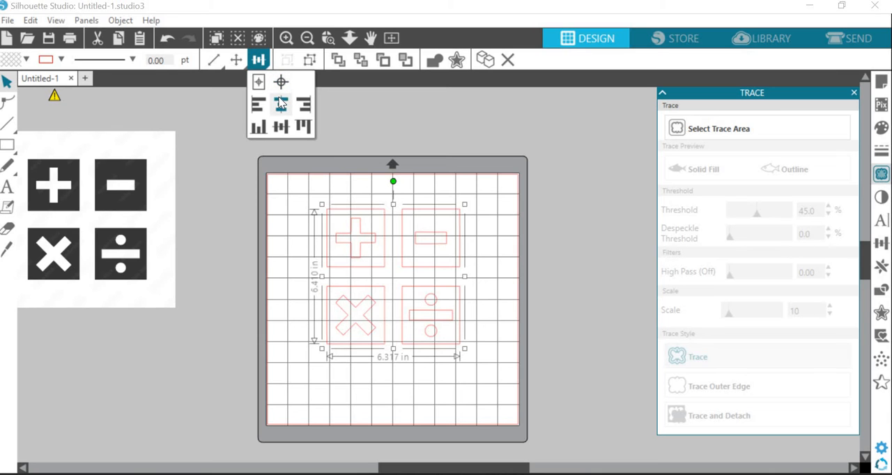
drag(376, 237, 372, 214)
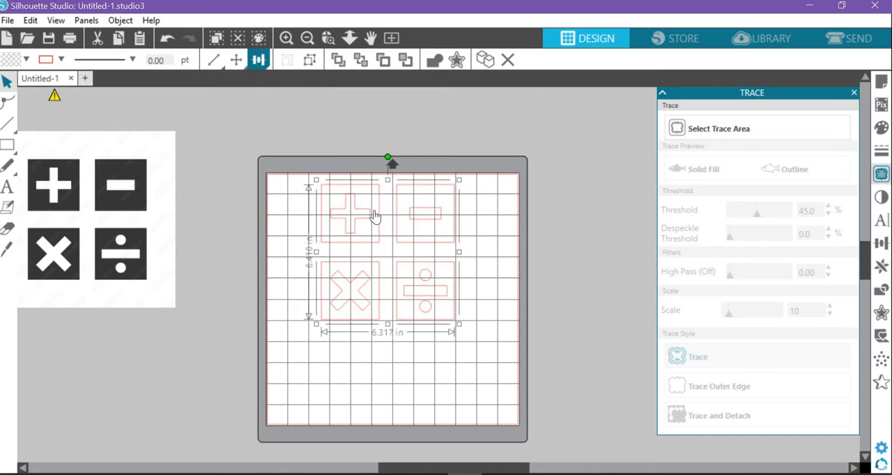
click(264, 61)
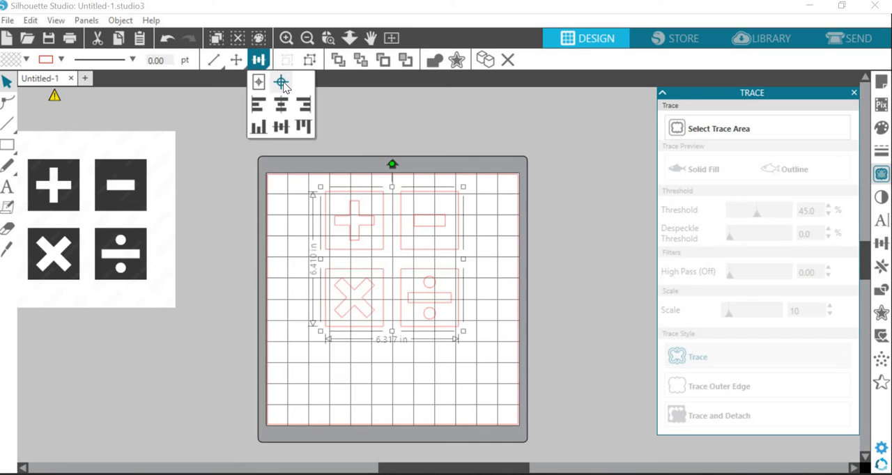
click(282, 82)
click(490, 274)
click(432, 268)
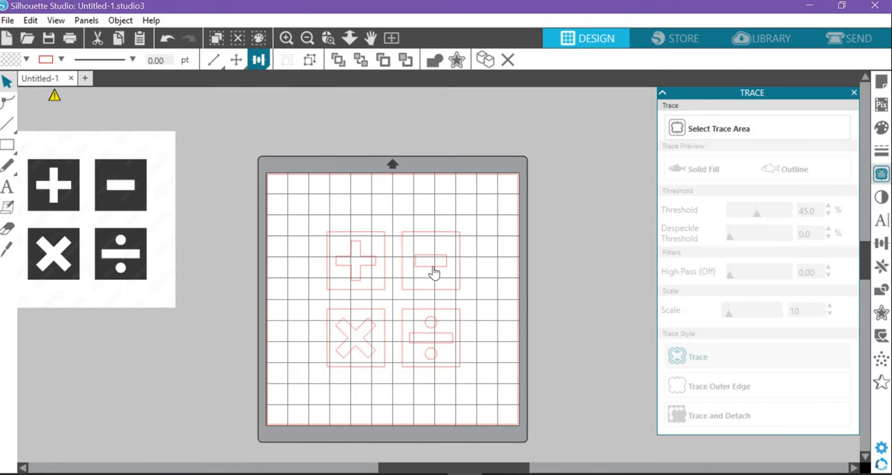
drag(431, 269, 432, 268)
Step: Nudge the centered symbol group straight up to leave more space beneath it, and deselect it
key(Up)
key(Up)
key(Up)
key(Up)
key(Up)
key(Up)
key(Up)
key(Up)
key(Up)
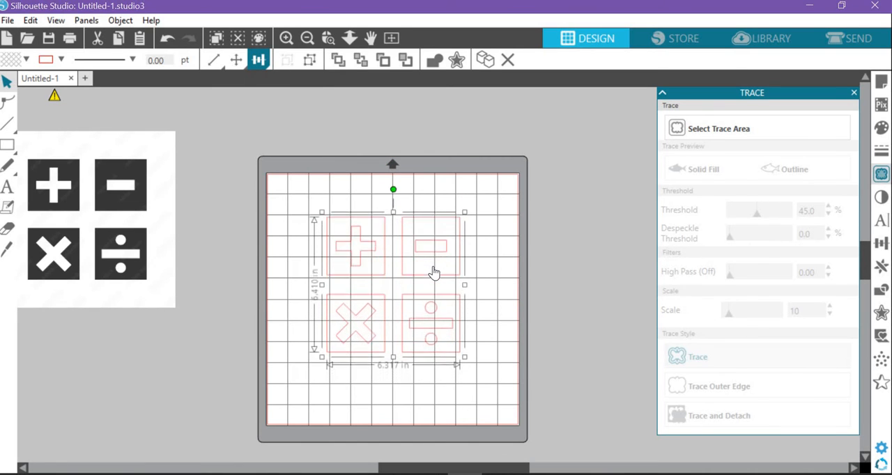
key(Up)
key(Up)
key(Up)
key(Up)
key(Up)
key(Up)
key(Up)
key(Up)
key(Up)
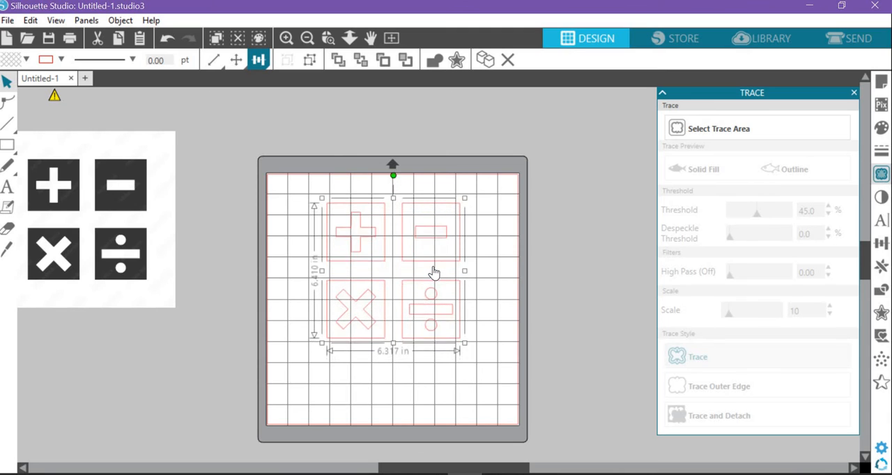
click(617, 403)
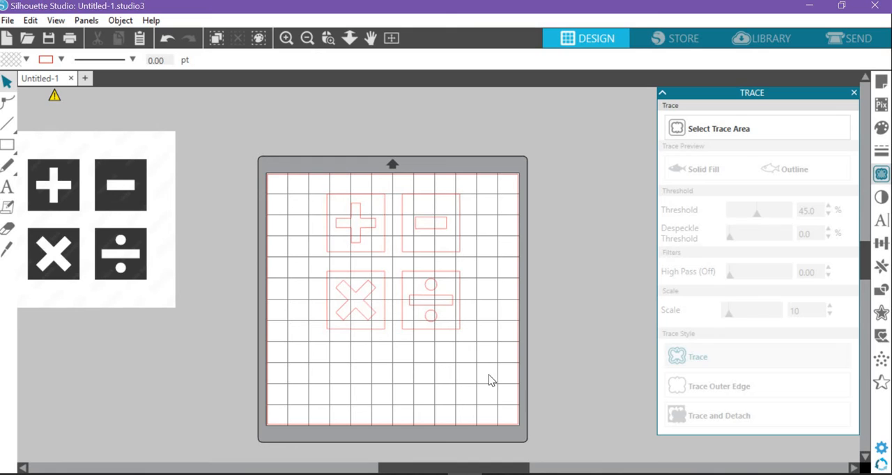
Step: Add a two-line text beneath the symbols with the teacher's name above "Math Teacher", and select it as an object
click(8, 188)
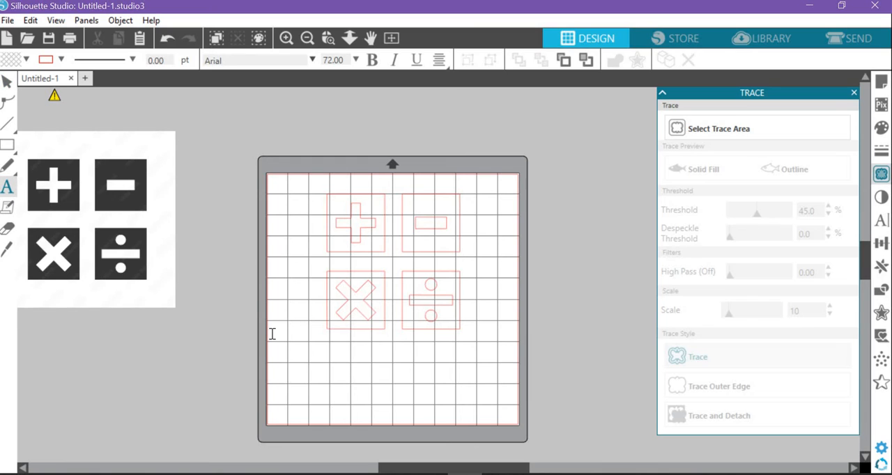
click(322, 382)
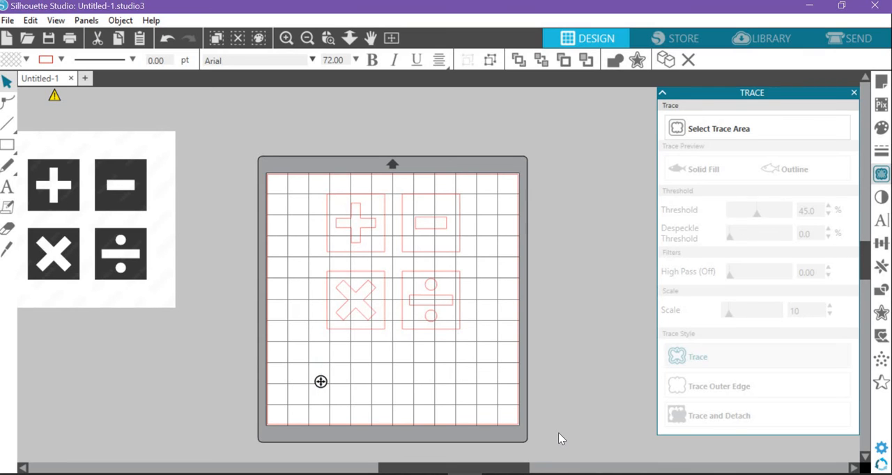
text(Ms. Wallac)
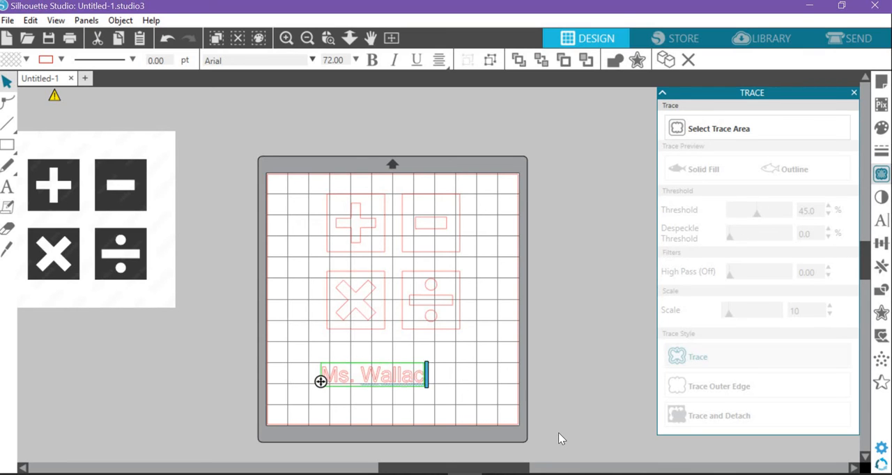
text(e)
key(Return)
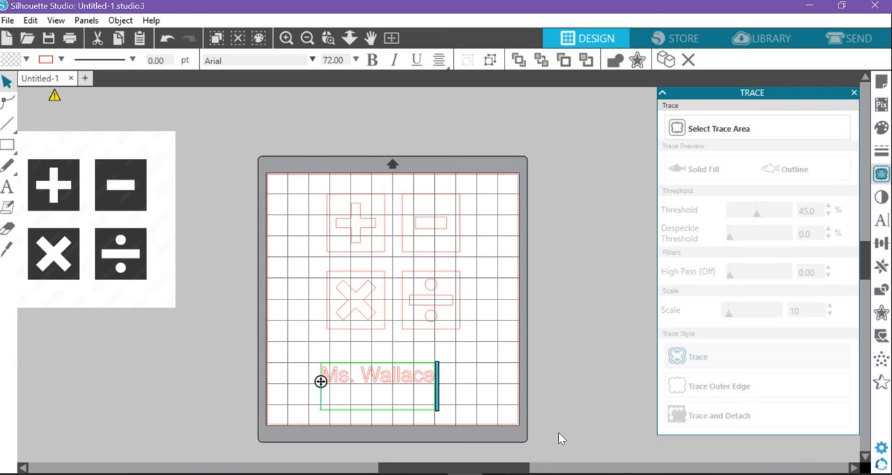
text(Math Teacher)
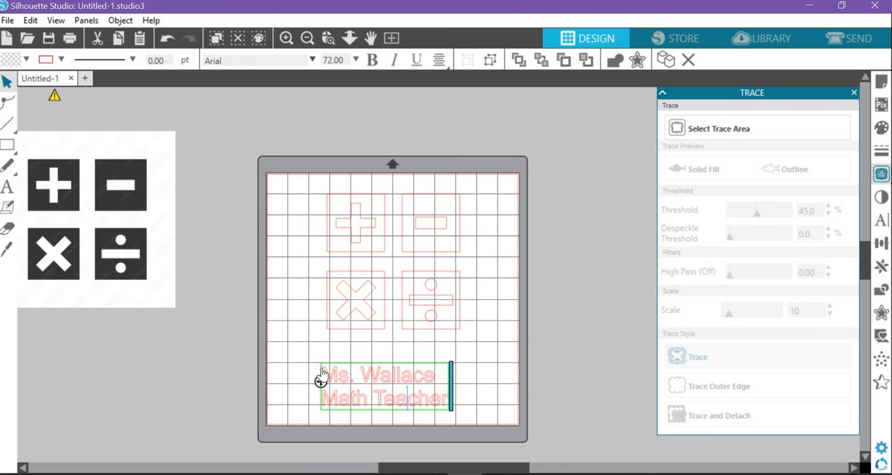
drag(341, 373, 424, 390)
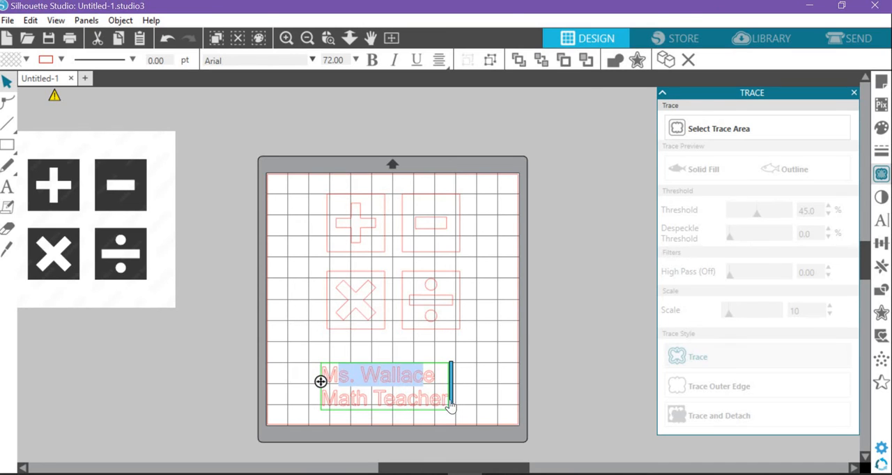
click(451, 407)
click(436, 403)
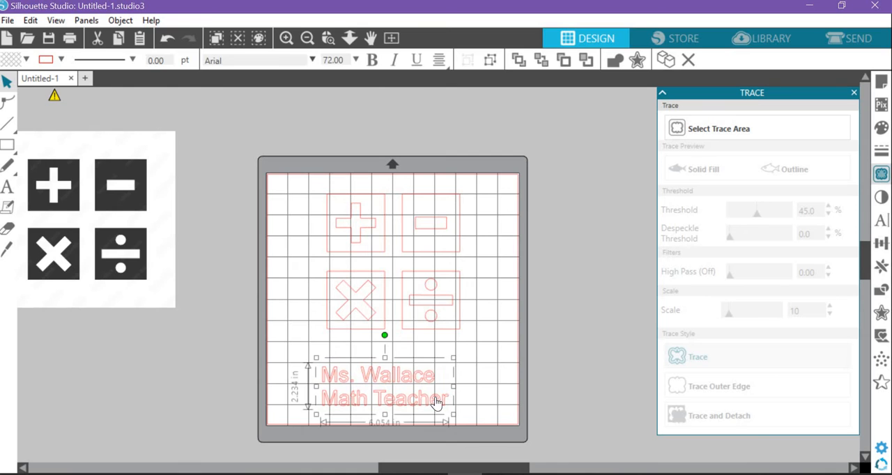
Step: Try the café & brewery font on the two-line text and settle on dark forest
click(312, 60)
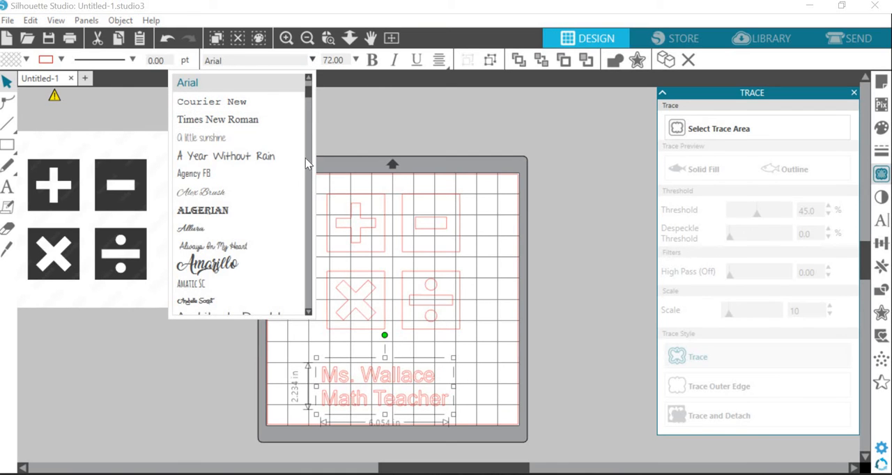
drag(309, 97, 310, 126)
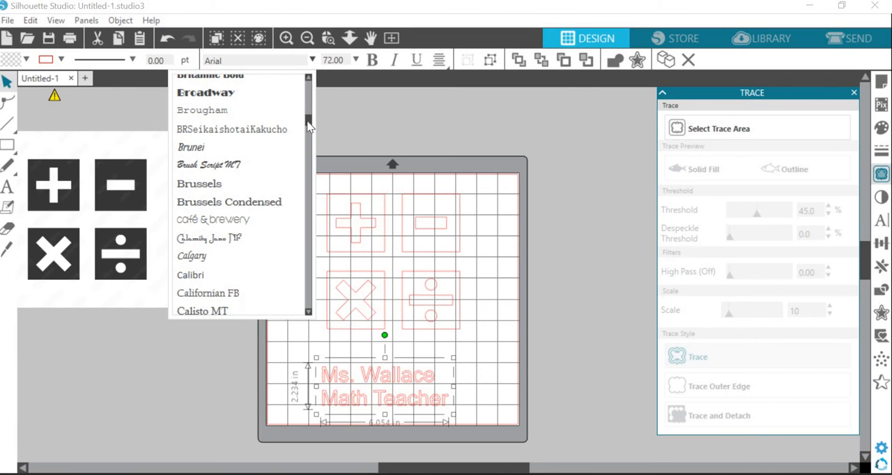
click(216, 223)
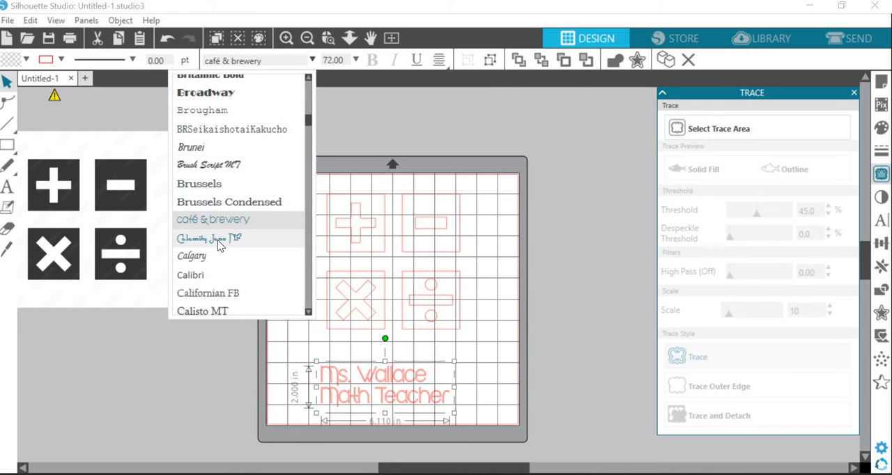
scroll(218, 240, down, 2)
scroll(223, 255, down, 6)
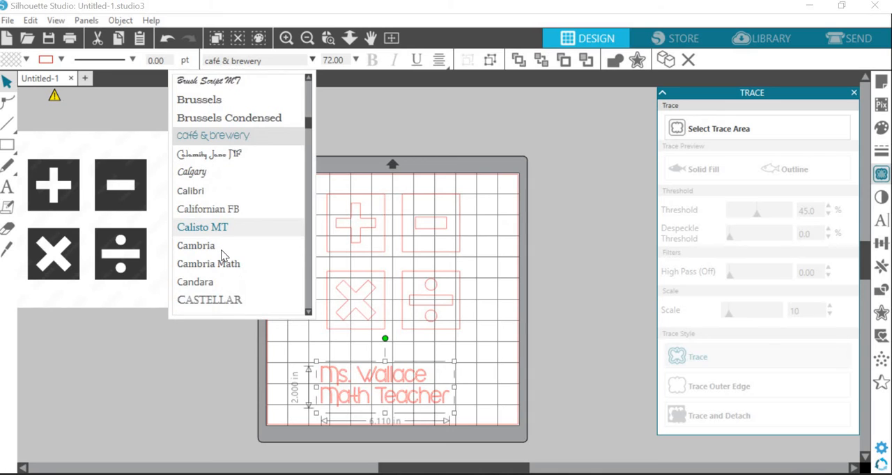
scroll(223, 255, down, 10)
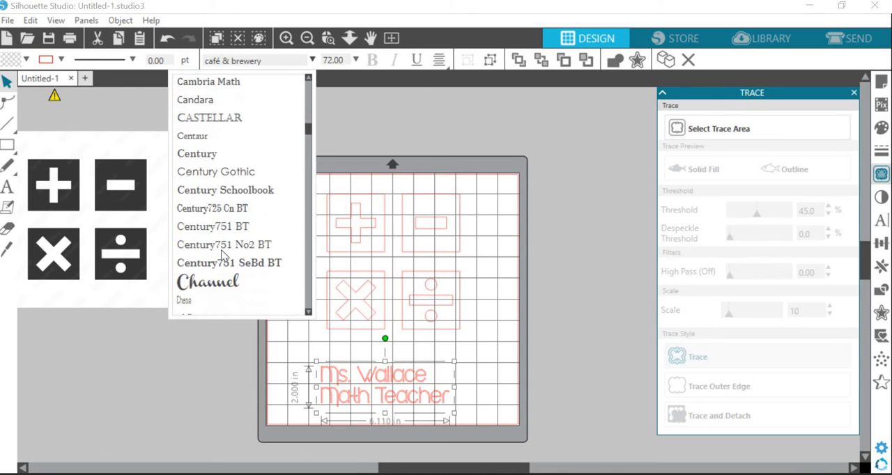
scroll(221, 255, down, 10)
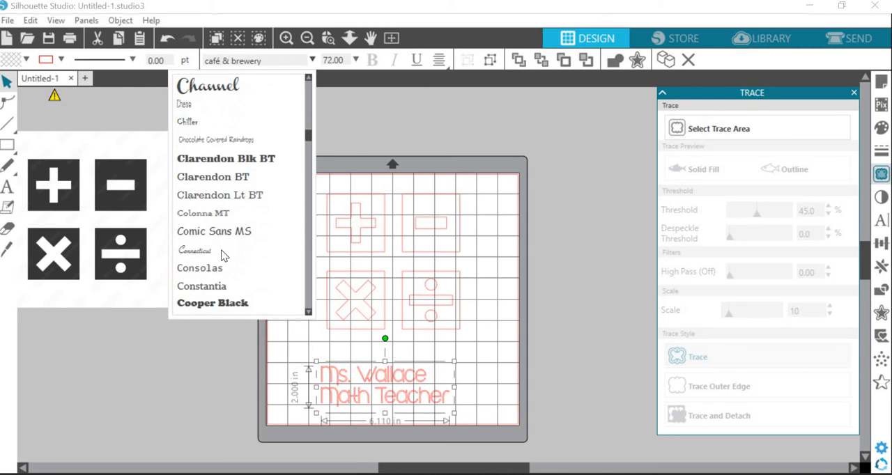
scroll(223, 258, down, 5)
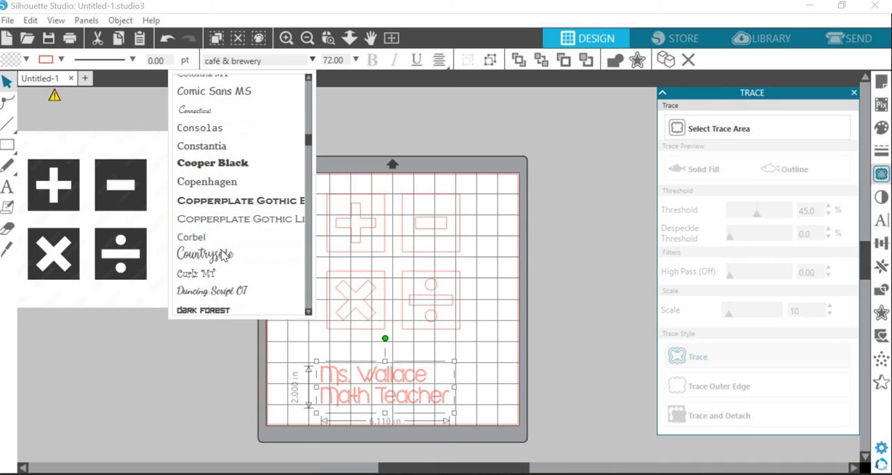
click(229, 267)
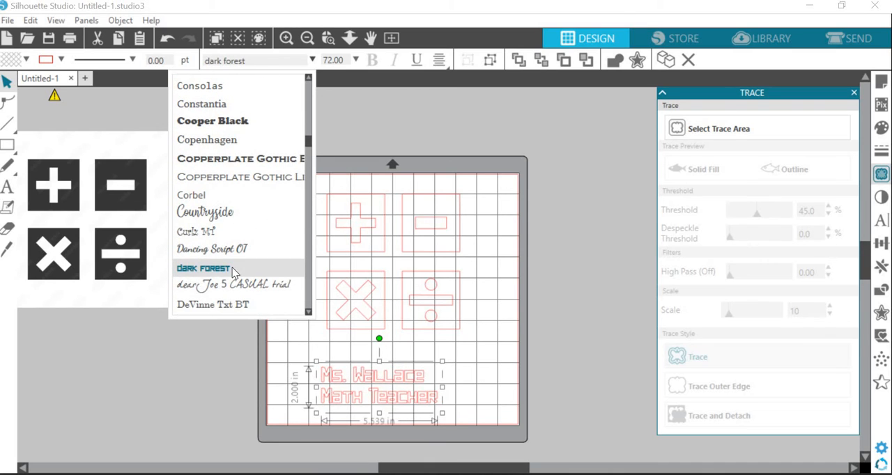
Step: Shift the two-line text beneath the symbols and center-justify both of its lines
click(512, 394)
drag(400, 391, 443, 368)
click(441, 367)
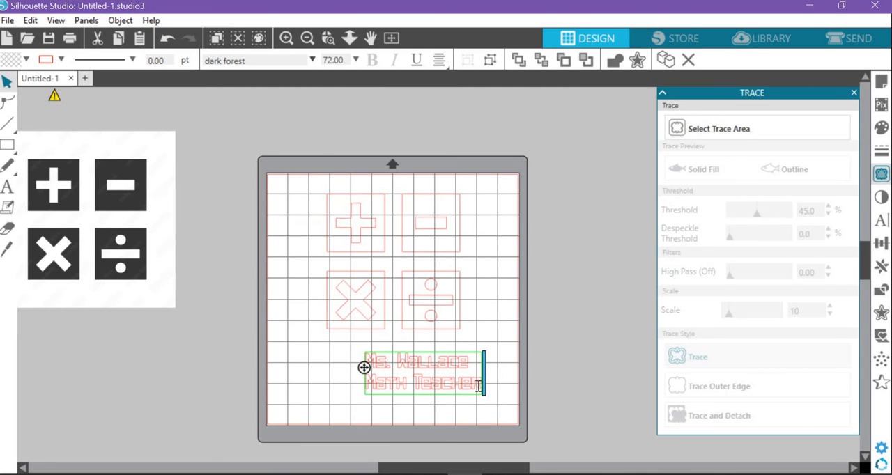
key(ctrl+a)
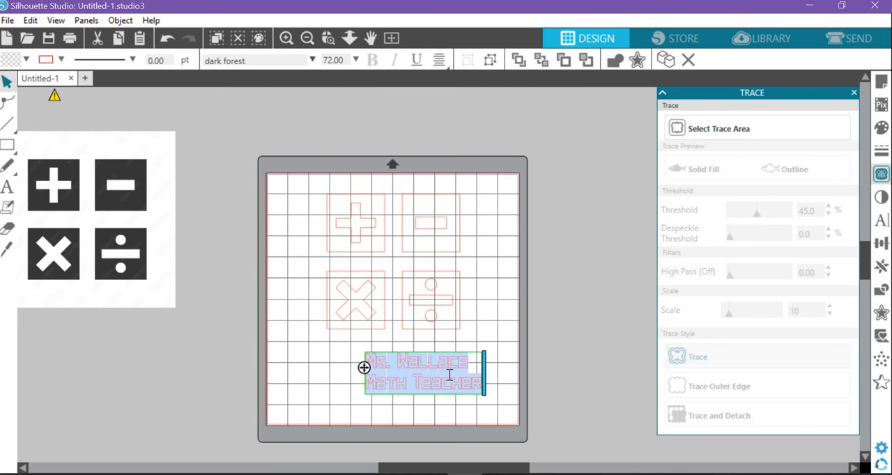
click(439, 59)
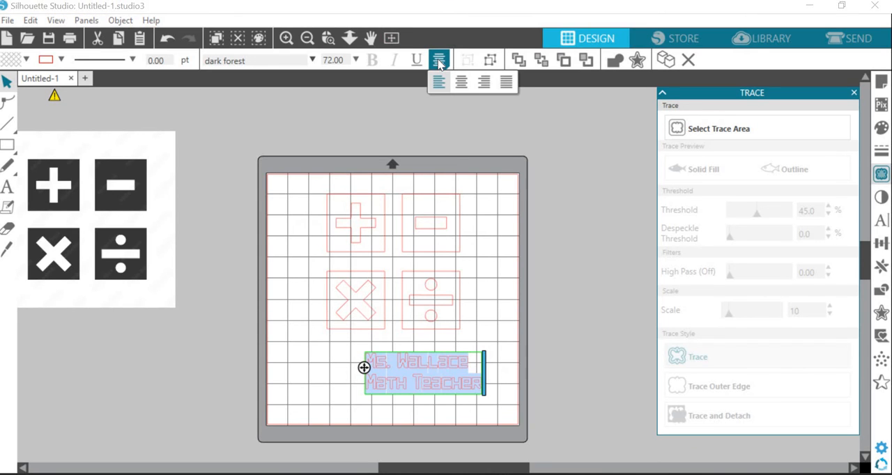
click(462, 84)
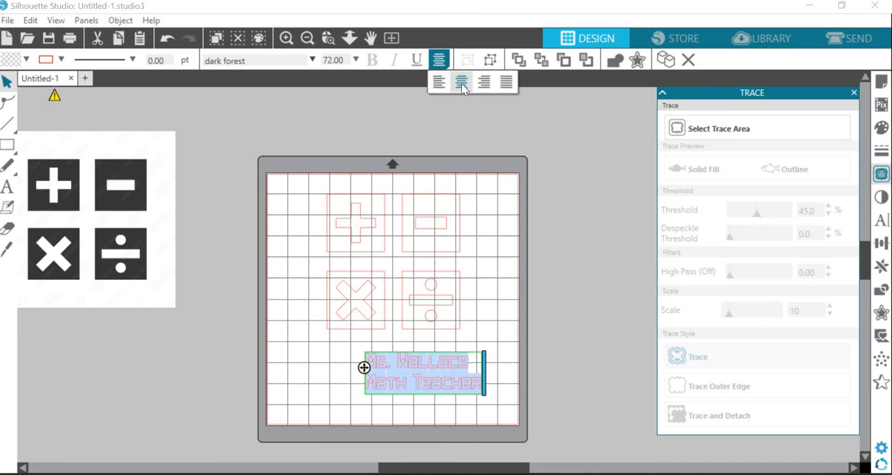
click(225, 276)
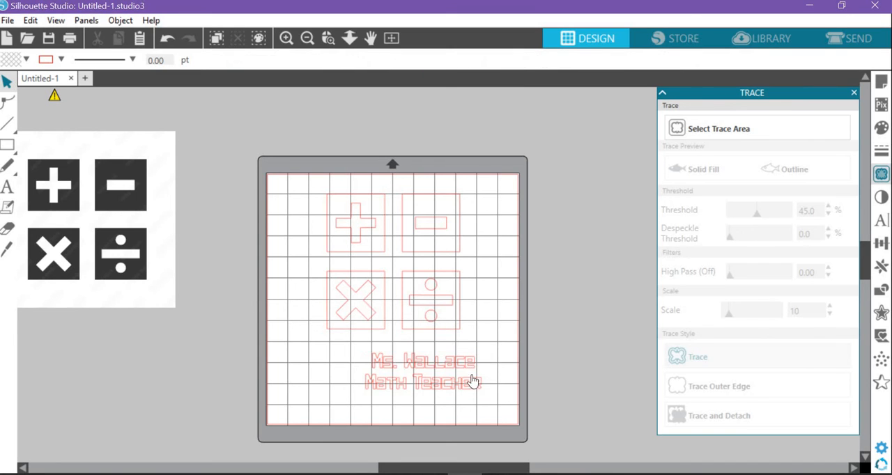
Step: Enlarge the two-line text to about 9.5 in wide and position it just beneath the symbols
drag(462, 367, 360, 357)
drag(420, 389, 505, 414)
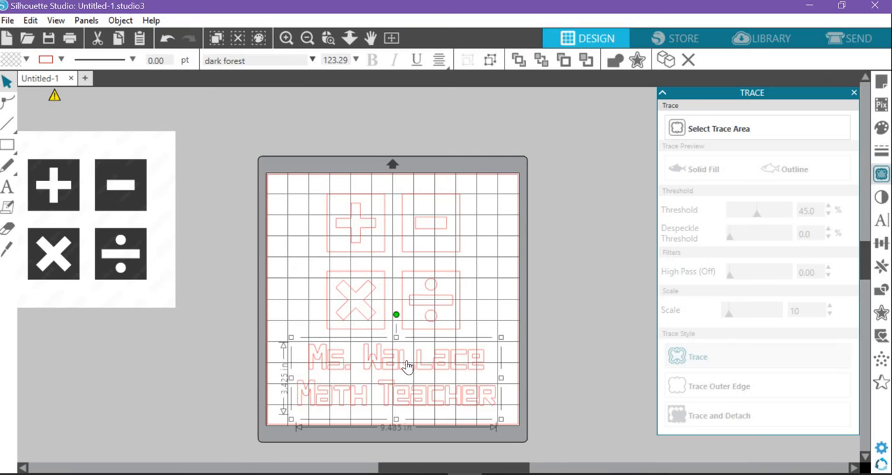
drag(407, 367, 406, 359)
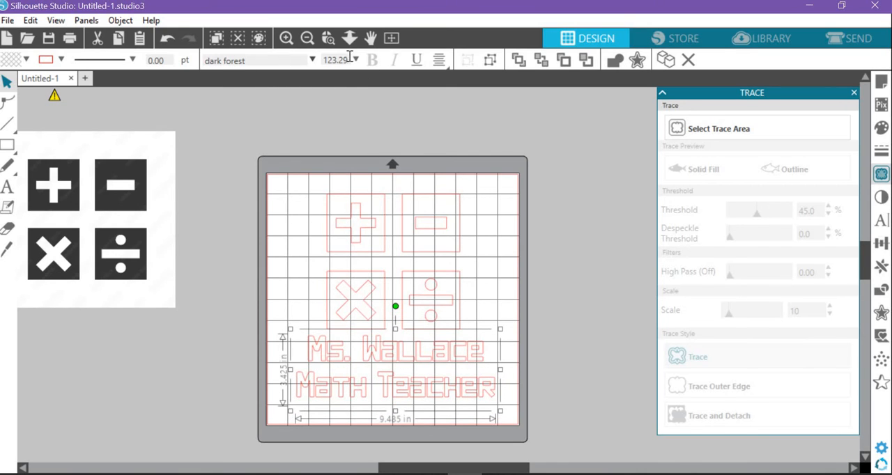
Step: Make the text a compound path, scale it down to about 8.8 in wide, and reposition it beneath the symbols
right_click(391, 357)
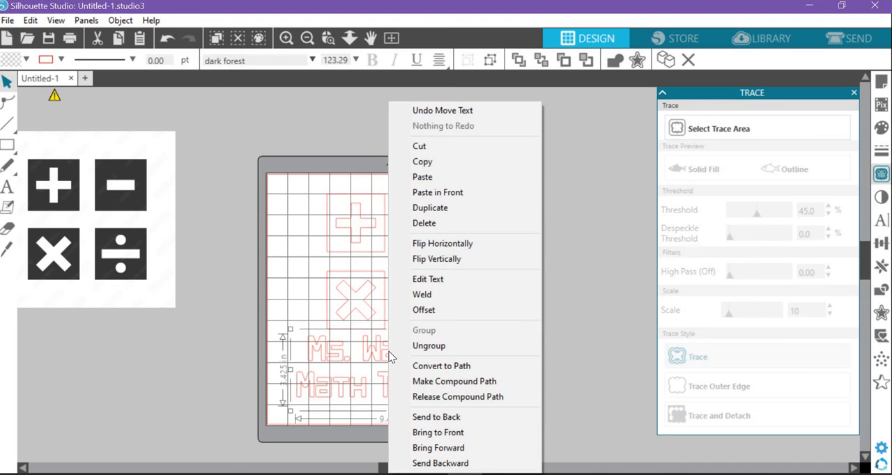
click(494, 381)
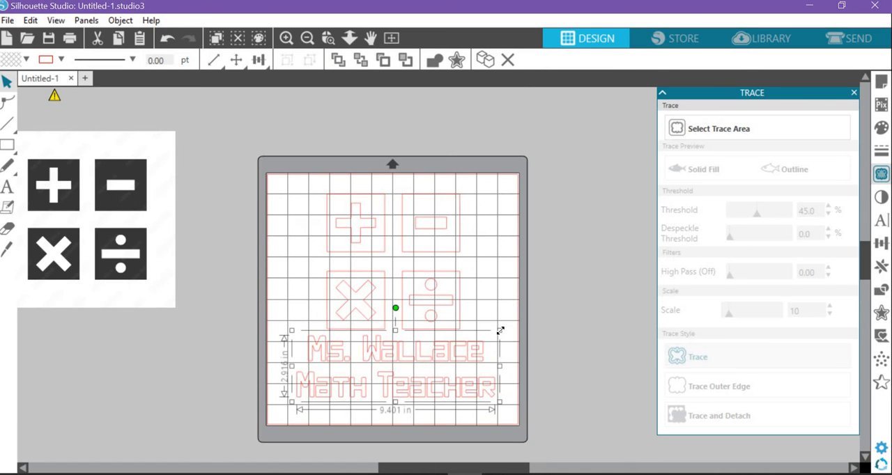
mouse_move(500, 330)
mouse_down()
mouse_move(583, 285)
mouse_move(489, 337)
mouse_up()
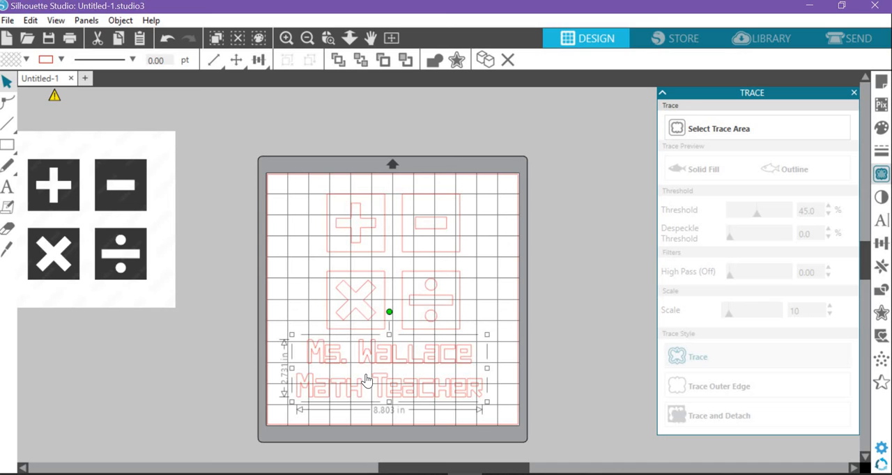
drag(384, 364, 389, 373)
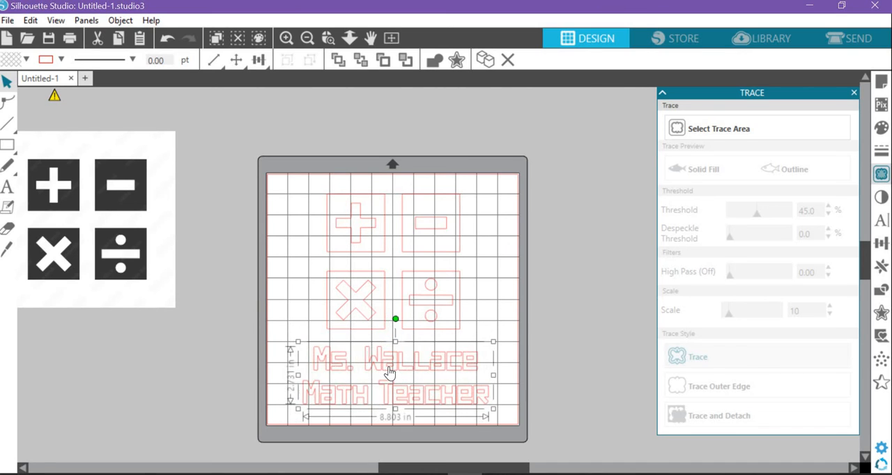
drag(389, 360, 389, 361)
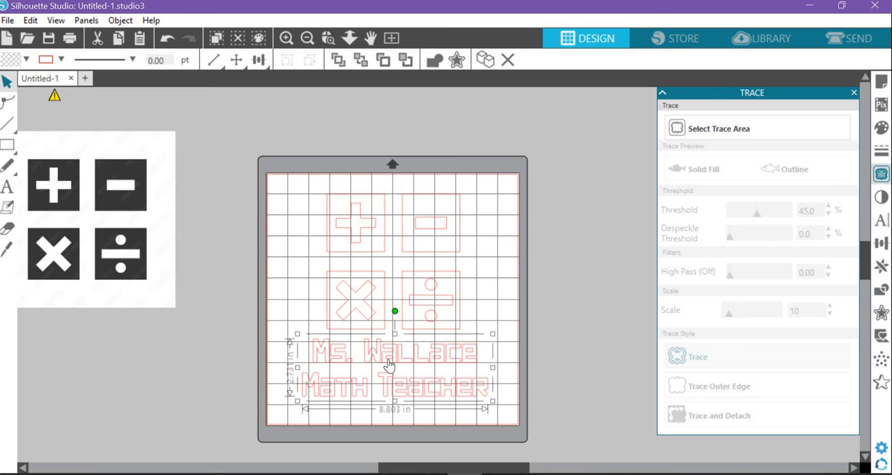
Step: Set the text's width to 8 in with its proportions kept, and deselect it
click(216, 61)
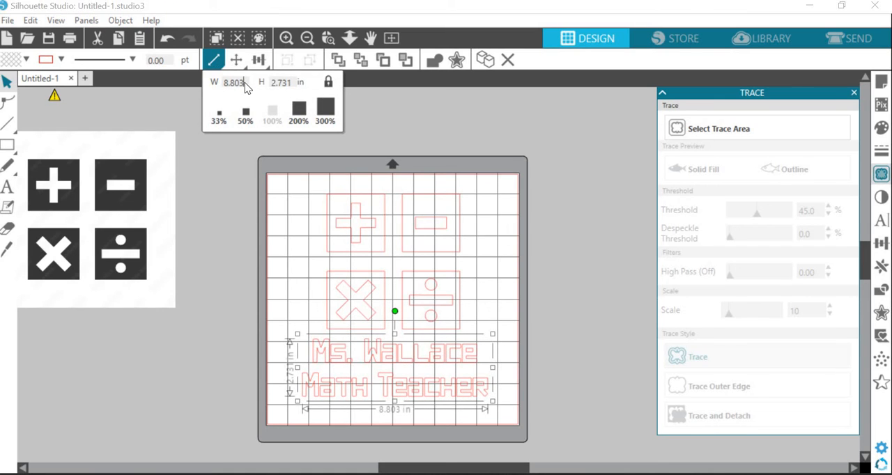
text(8)
key(Return)
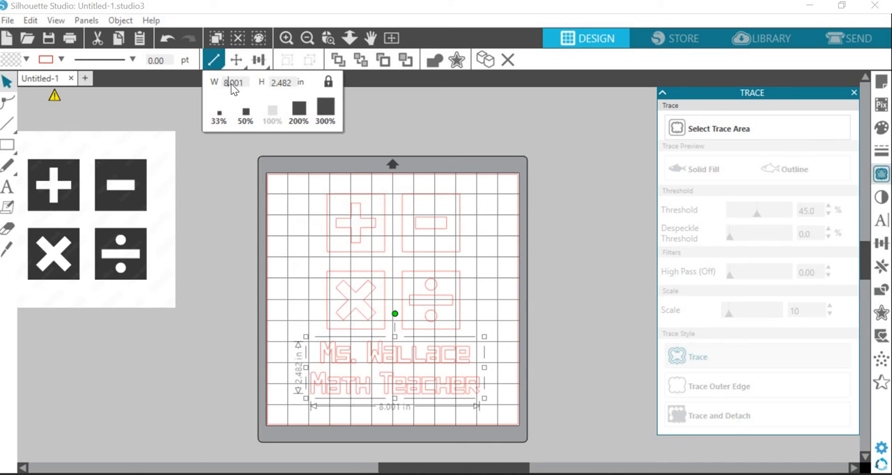
click(540, 155)
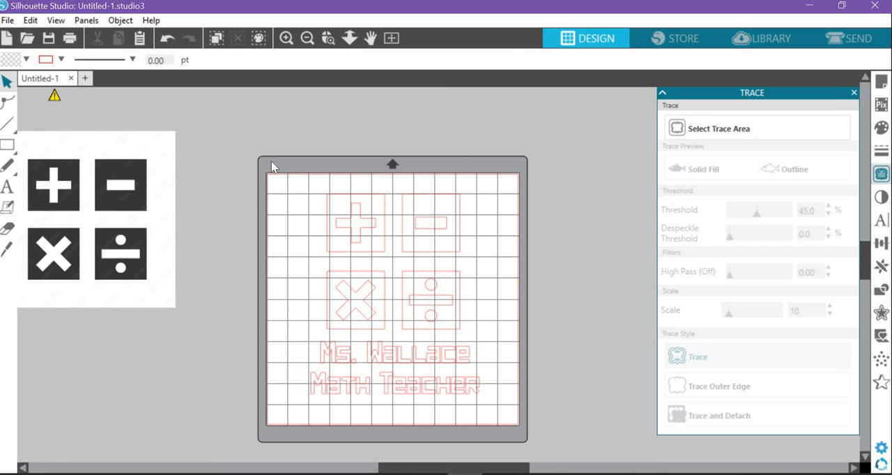
Step: Select the symbols and text together, align their centers horizontally, and clear the selection
drag(272, 166, 490, 419)
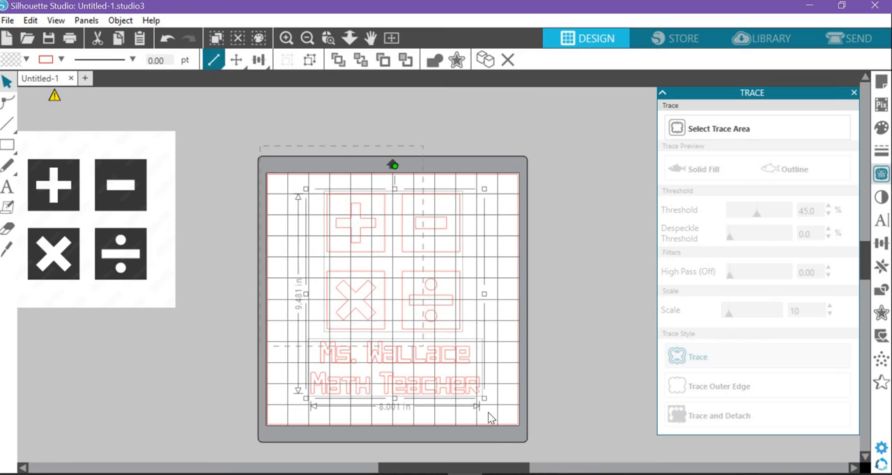
click(265, 63)
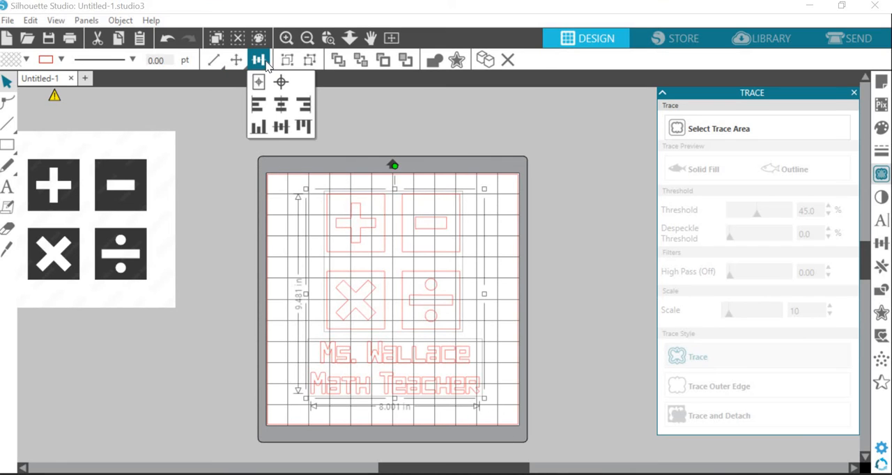
click(281, 108)
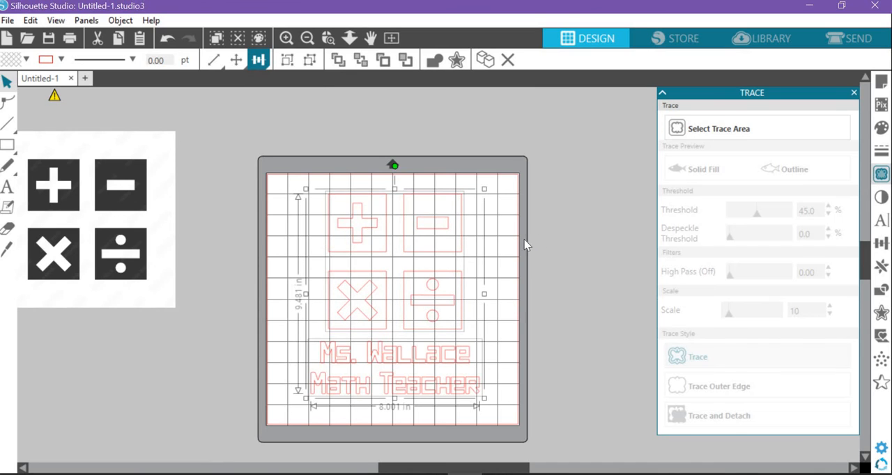
click(509, 375)
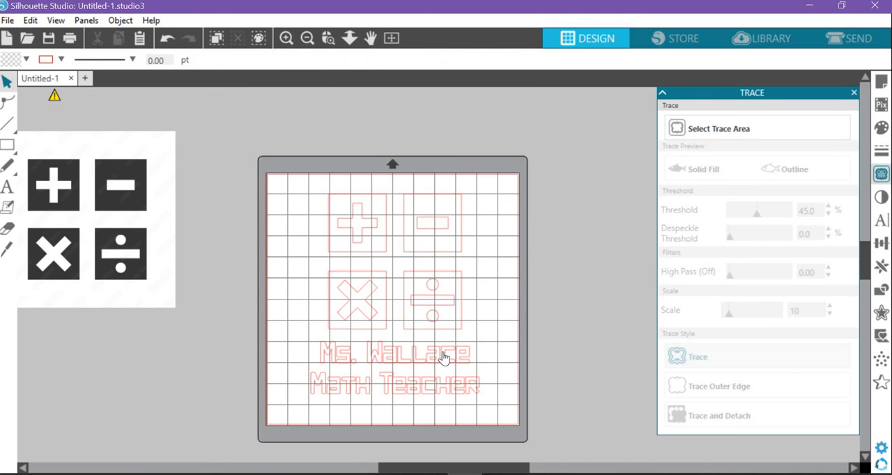
Step: Nudge the text away from the symbols, set its width to 10 in with its proportions kept, and deselect it
drag(439, 359, 432, 361)
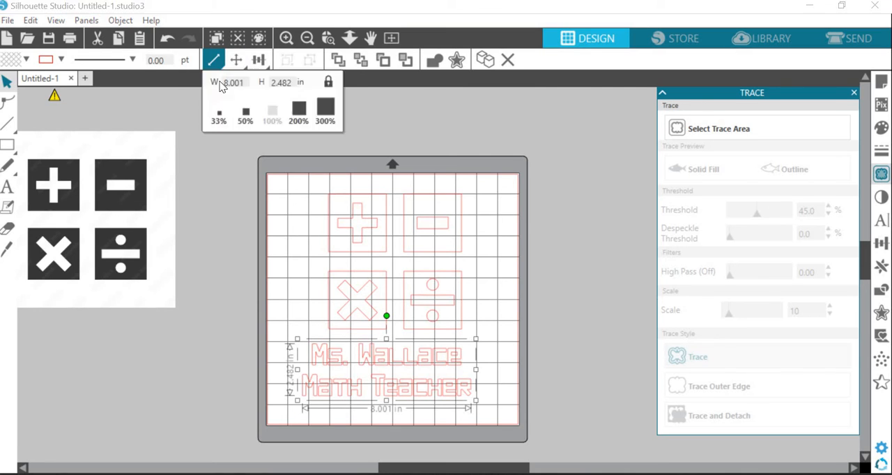
mouse_move(214, 61)
drag(239, 85, 214, 83)
text(10)
key(Return)
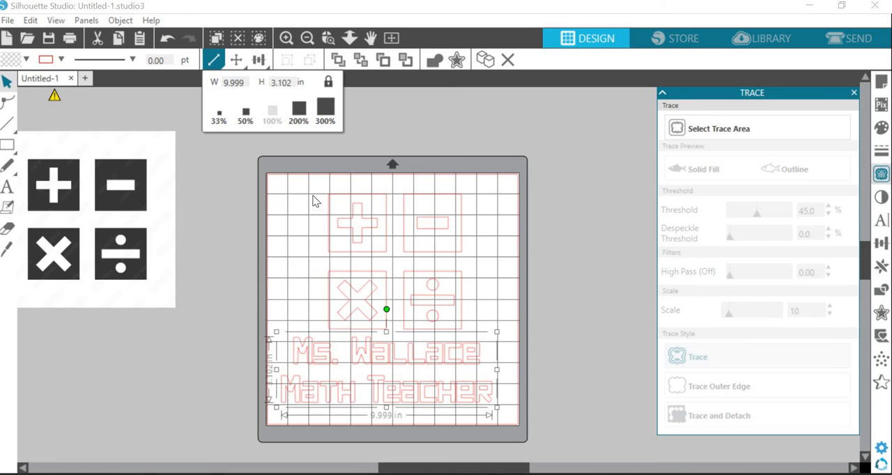
click(234, 162)
Step: Select the symbols with the widened text and align them on a common vertical centerline
drag(556, 395, 579, 437)
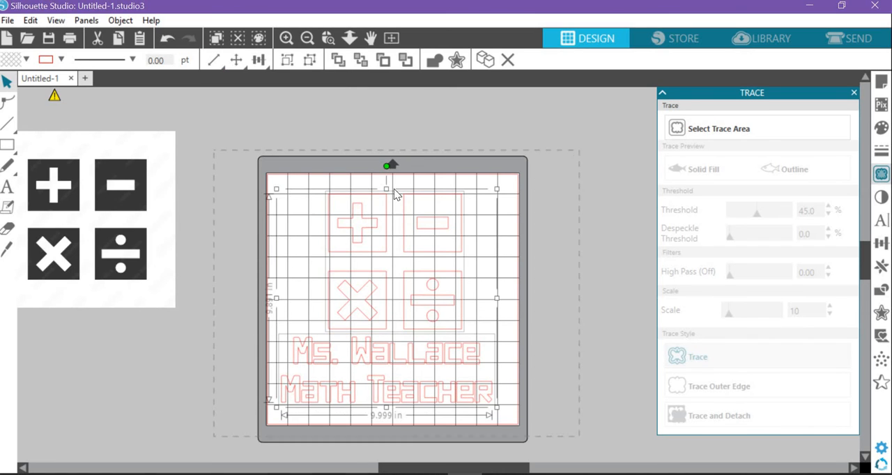
click(258, 59)
click(281, 105)
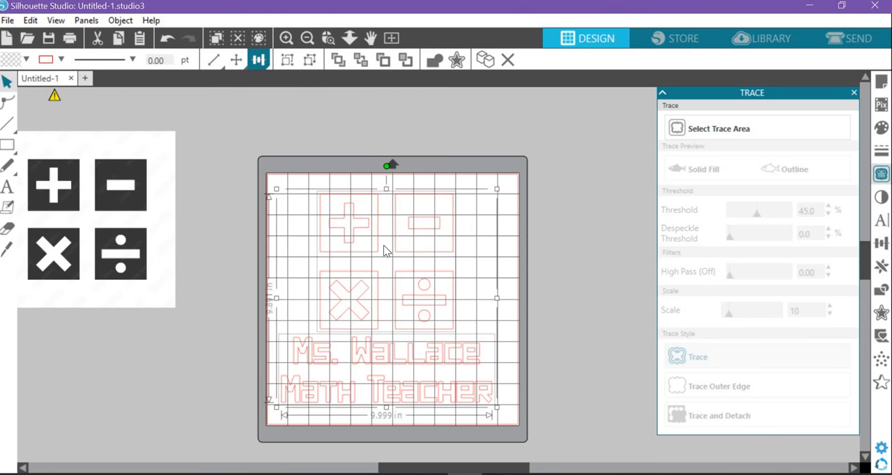
Step: Group the aligned symbols and text, center the group on the page, and deselect it
right_click(384, 248)
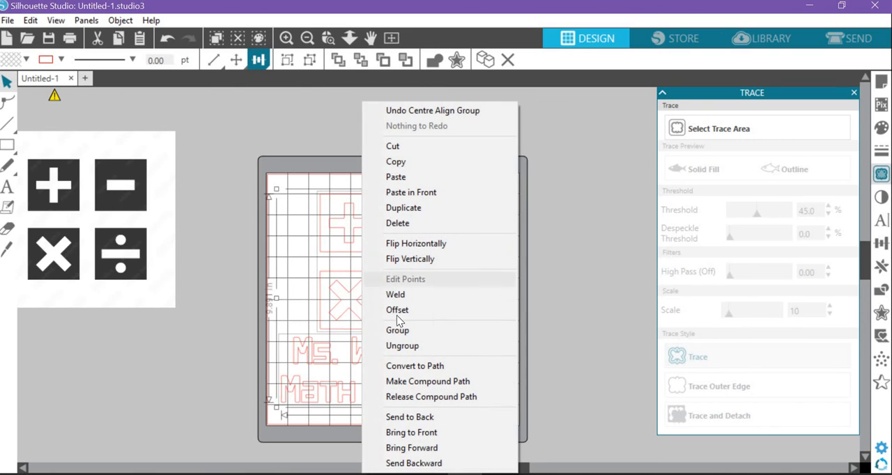
click(411, 330)
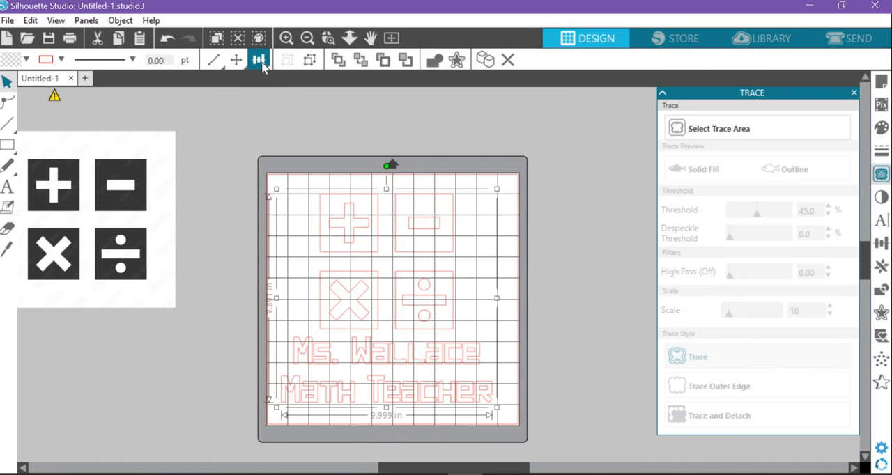
mouse_move(258, 60)
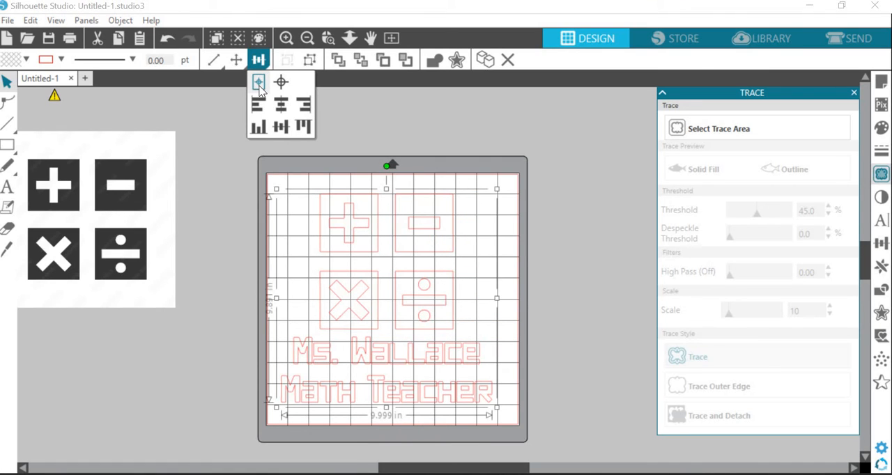
click(259, 83)
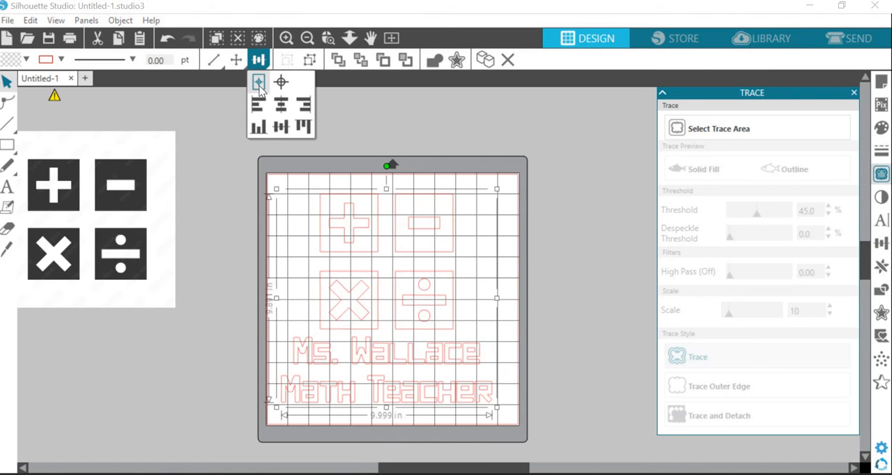
click(584, 212)
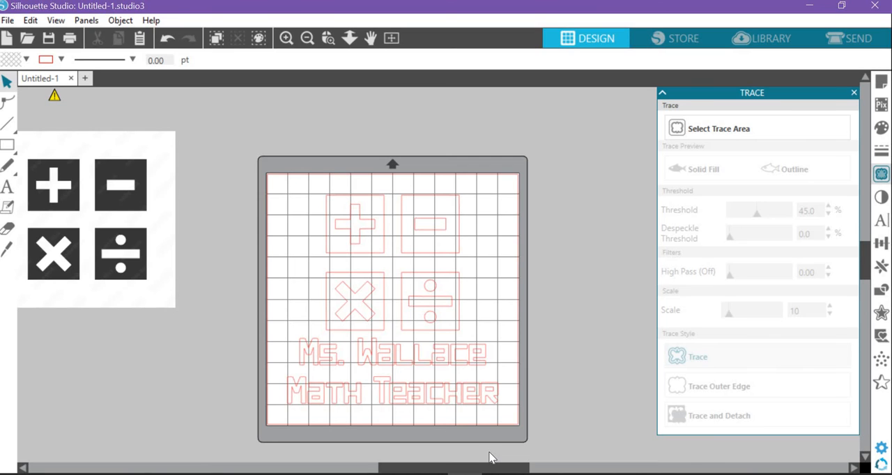
Step: Move the finished math design off the mat to below the original traced image
drag(427, 220, 104, 366)
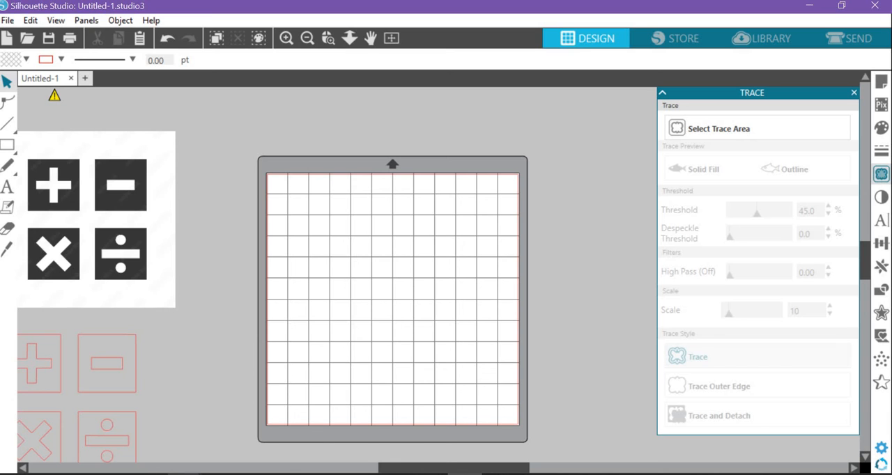
Step: Switch to the Chrome browser and search Google Images for "dinosaur silhouette"
click(348, 446)
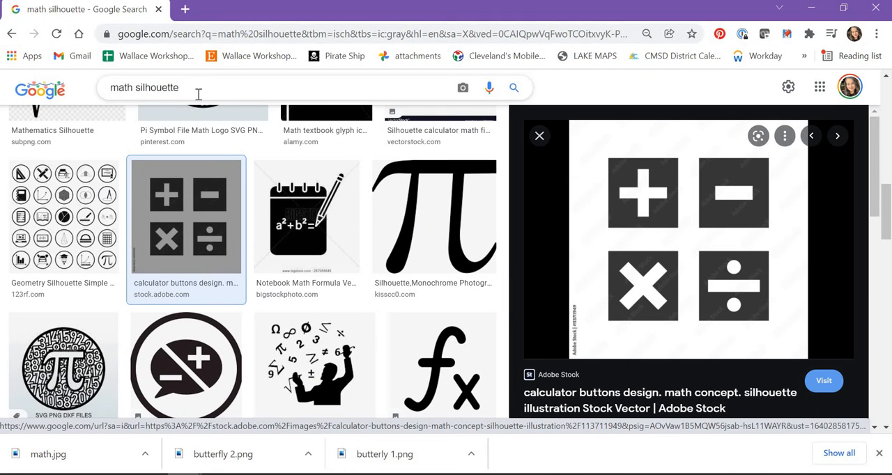
double_click(122, 88)
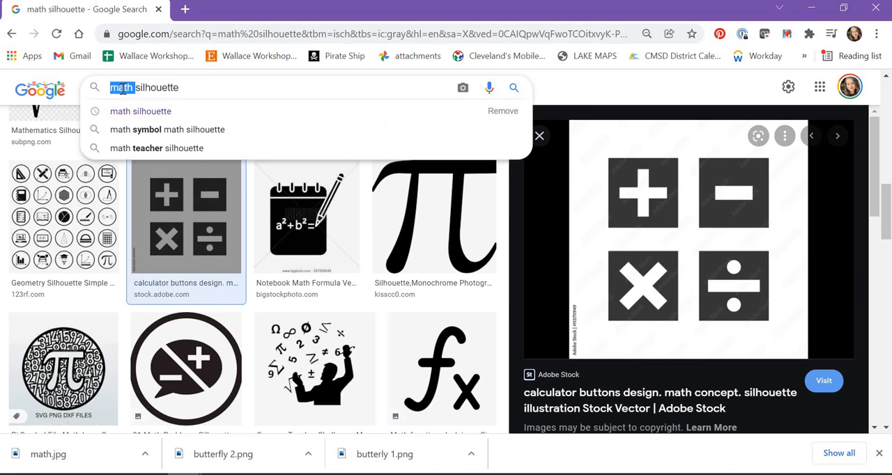
text(dinosaur)
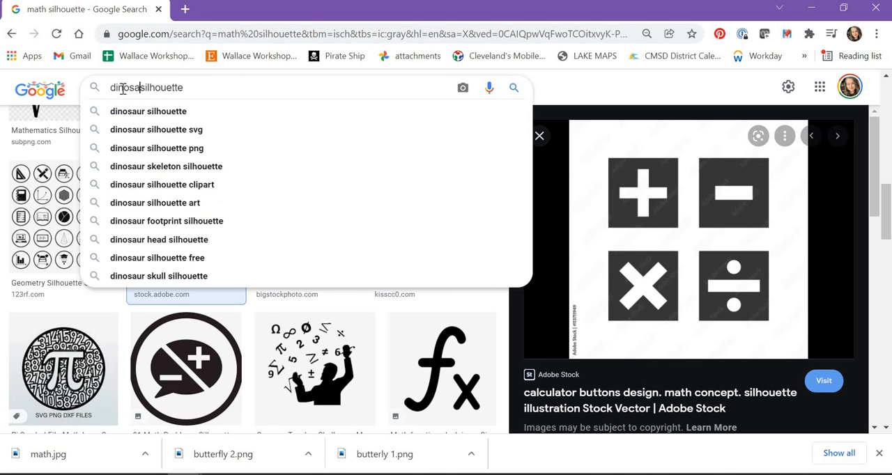
key(Return)
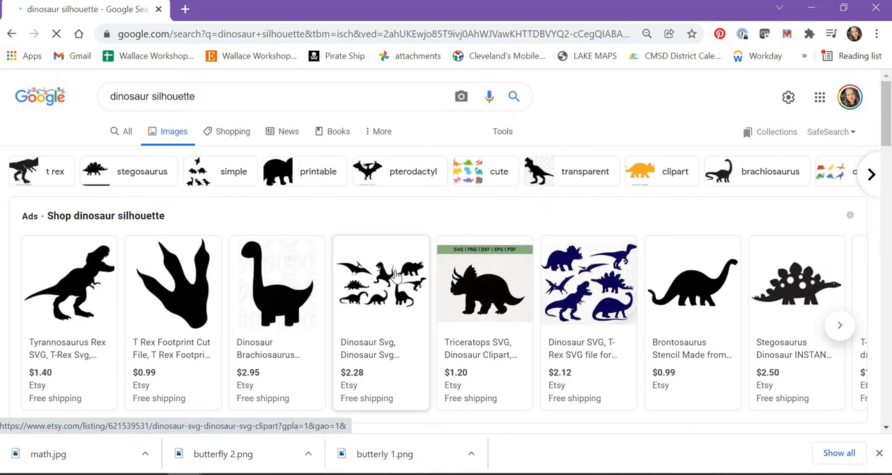
Step: Open the single stegosaurus silhouette from Creative Fabrica and save its image to the Downloads folder as dino
scroll(450, 315, down, 4)
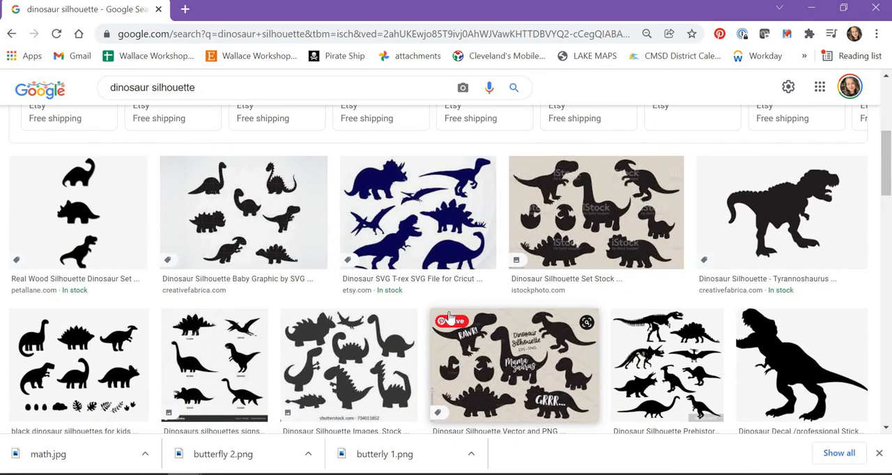
scroll(450, 317, down, 3)
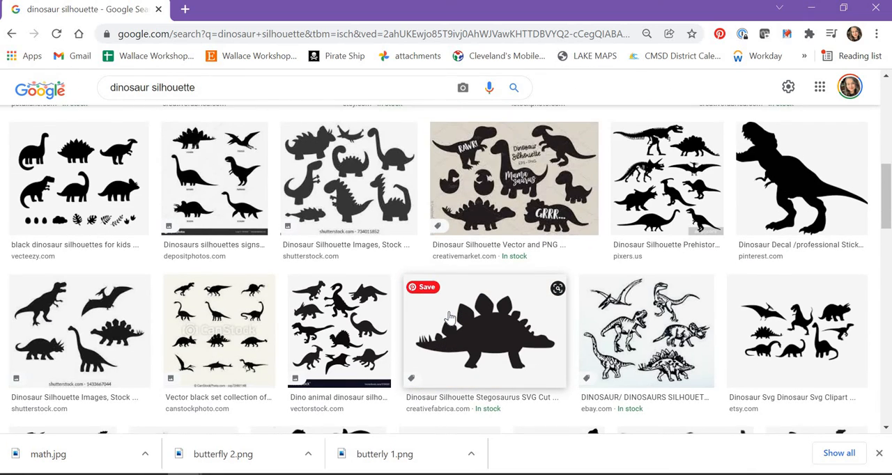
scroll(449, 315, down, 1)
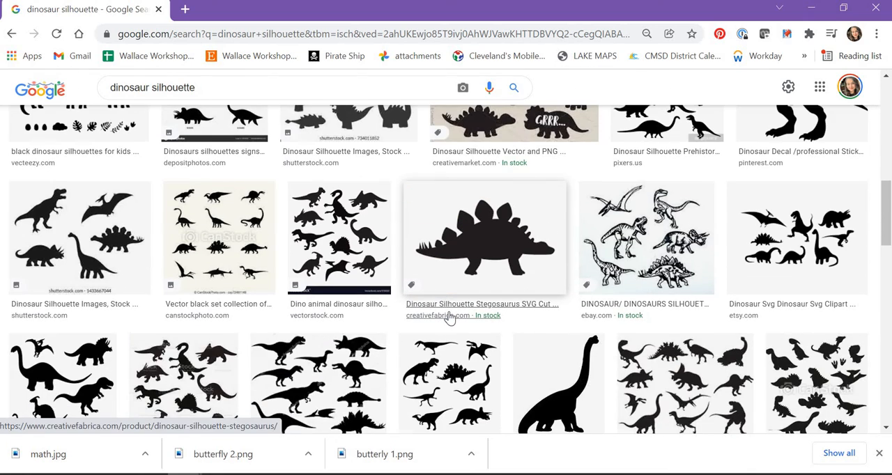
click(486, 235)
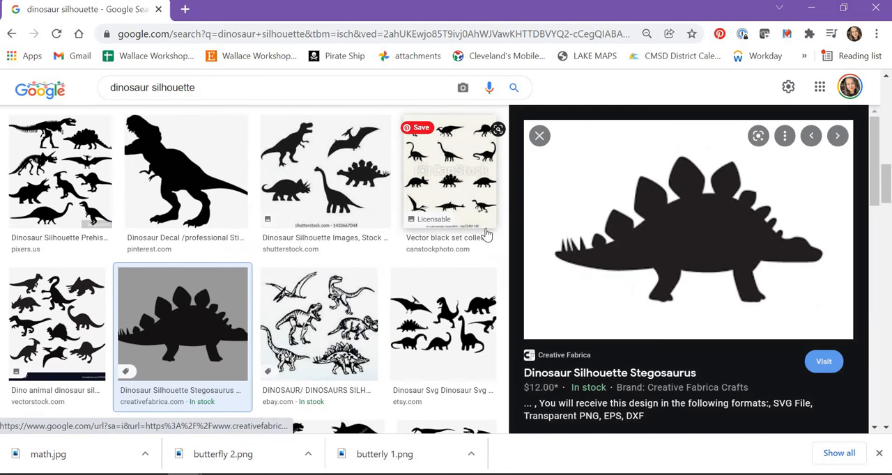
right_click(694, 231)
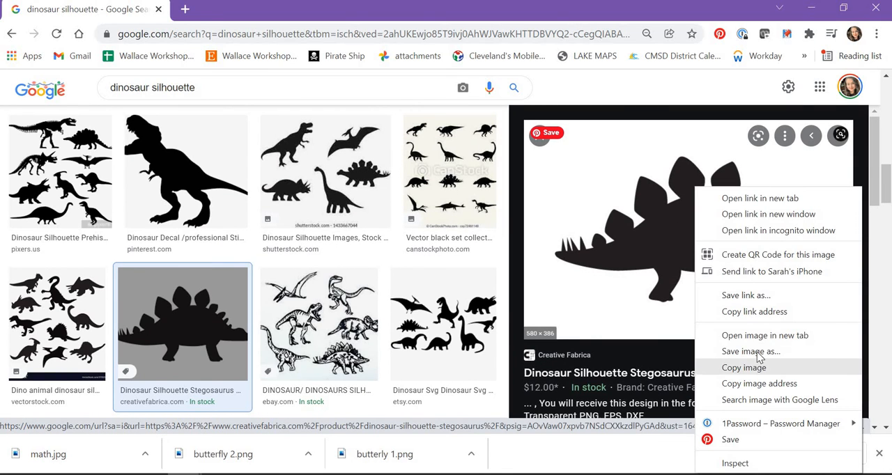
click(756, 351)
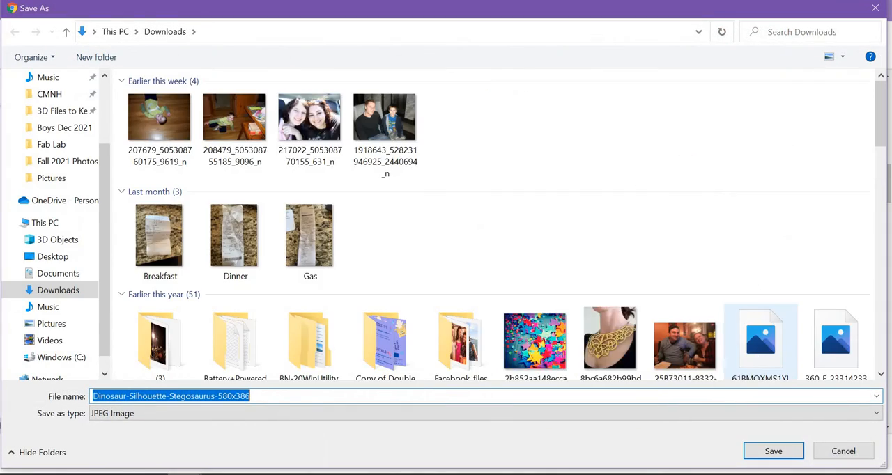
text(dino)
key(Return)
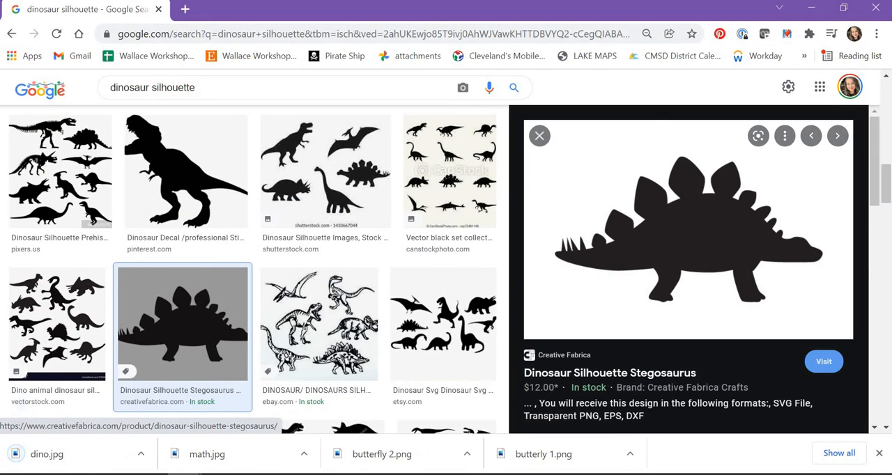
Step: Return to Silhouette Studio and place the dino image from the Downloads folder on the mat
click(811, 9)
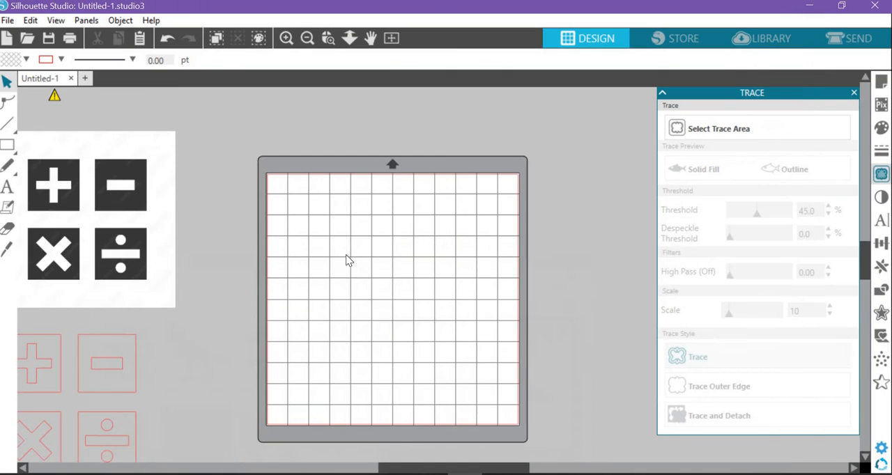
click(254, 474)
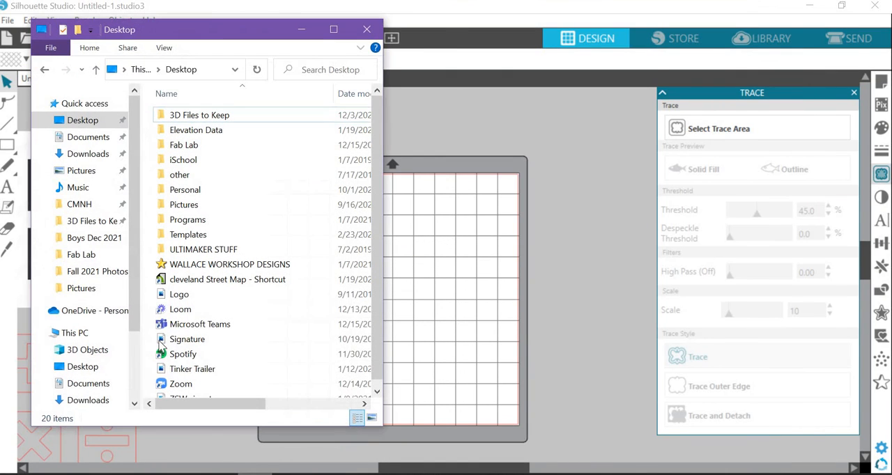
click(90, 154)
click(180, 132)
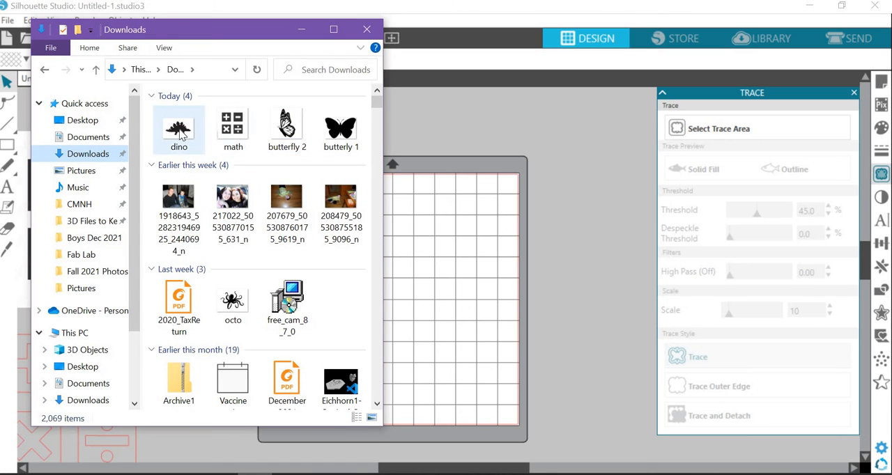
drag(179, 133, 404, 283)
click(301, 31)
Step: Define a trace area of about 9 x 6.5 in around the whole dinosaur image
click(740, 129)
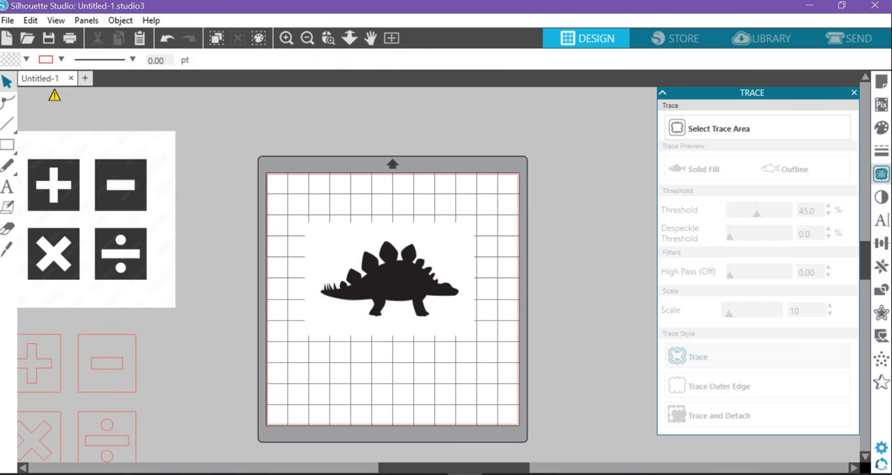
click(881, 175)
click(881, 174)
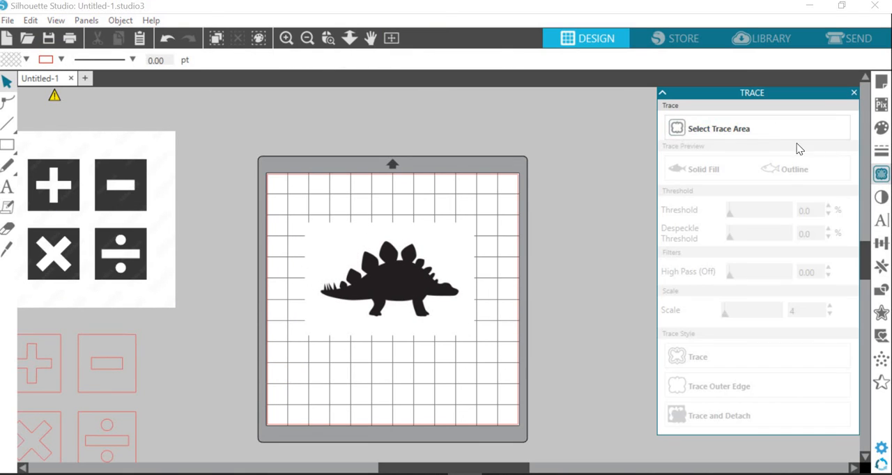
click(763, 130)
drag(293, 212, 483, 352)
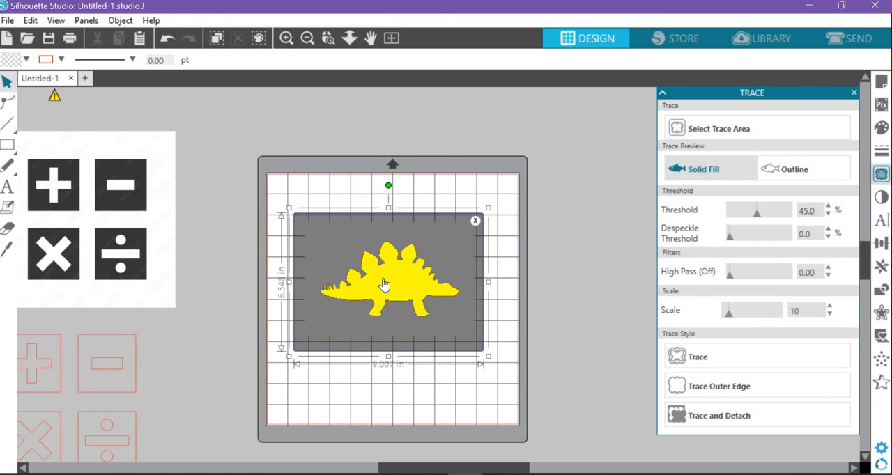
Step: Raise the trace threshold to 55% and trace the dinosaur with the standard Trace style
click(285, 38)
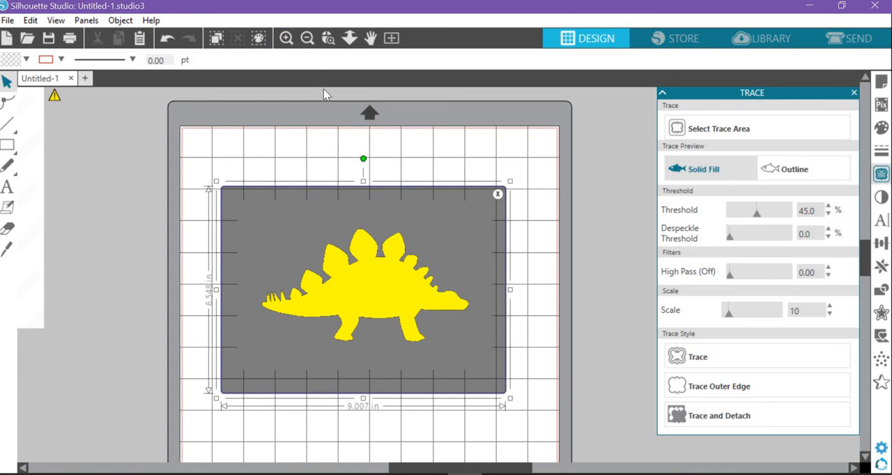
click(286, 38)
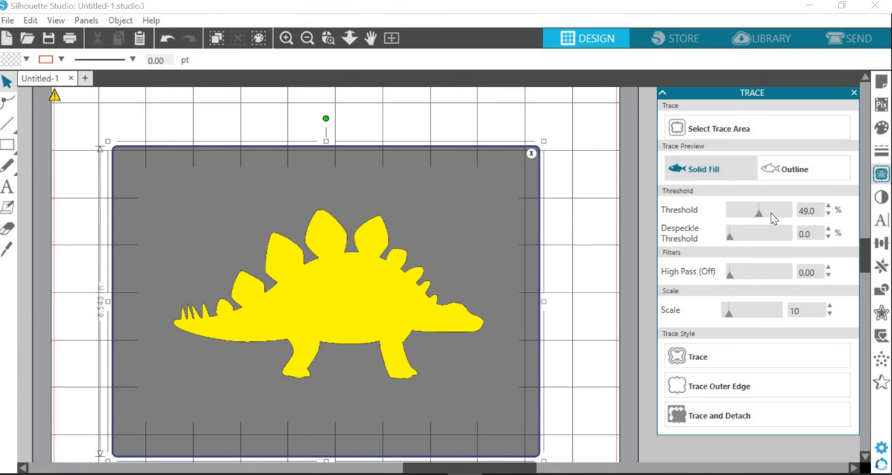
mouse_move(760, 218)
mouse_down()
mouse_move(731, 220)
mouse_move(764, 218)
mouse_up()
click(698, 356)
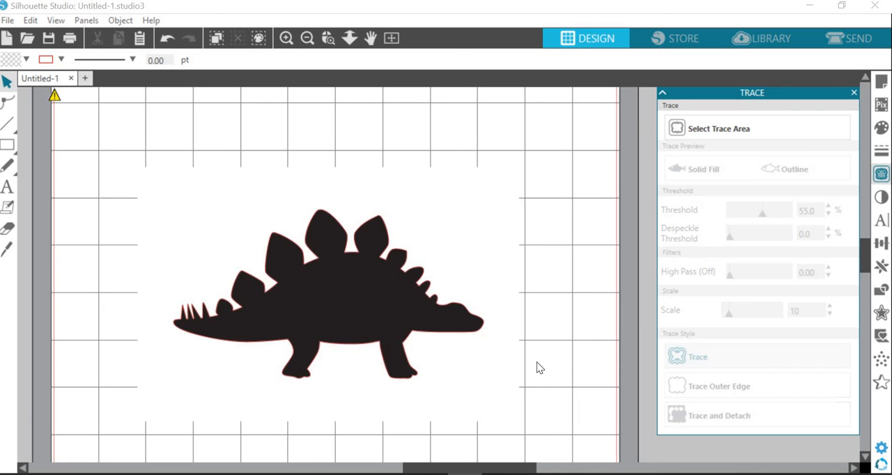
Step: Move the original dinosaur image off the mat onto the math symbols image, leaving the traced outline in place
mouse_move(401, 285)
mouse_down()
mouse_move(453, 237)
mouse_move(514, 209)
mouse_move(294, 197)
mouse_move(124, 201)
mouse_up()
click(307, 38)
click(428, 289)
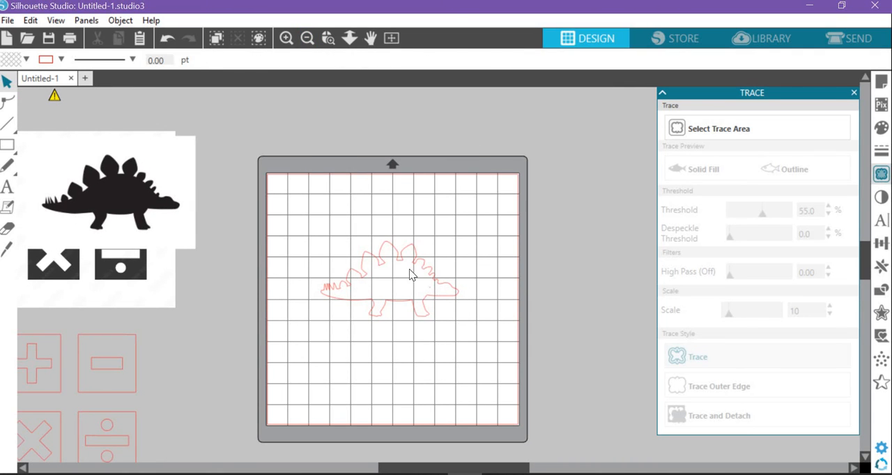
Step: Set the traced dinosaur outline's width to 10 in with its proportions kept, move it to the middle of the mat, and deselect it
click(410, 275)
drag(418, 265, 374, 242)
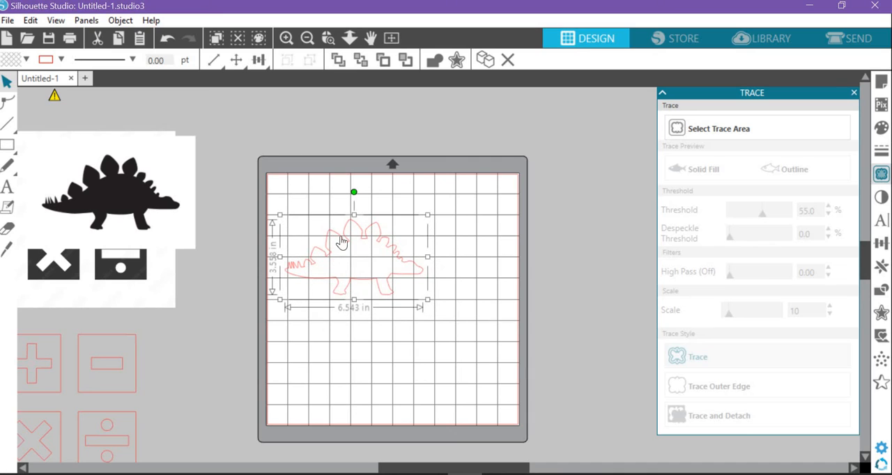
scroll(195, 31, up, 1)
click(216, 61)
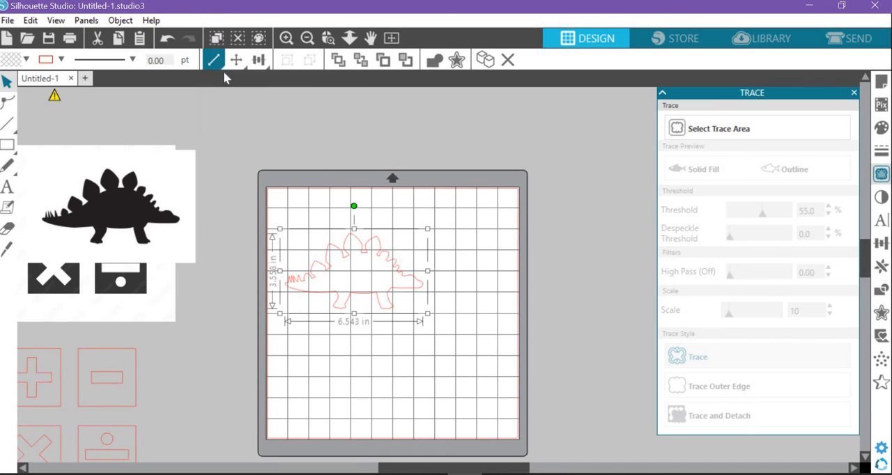
click(215, 64)
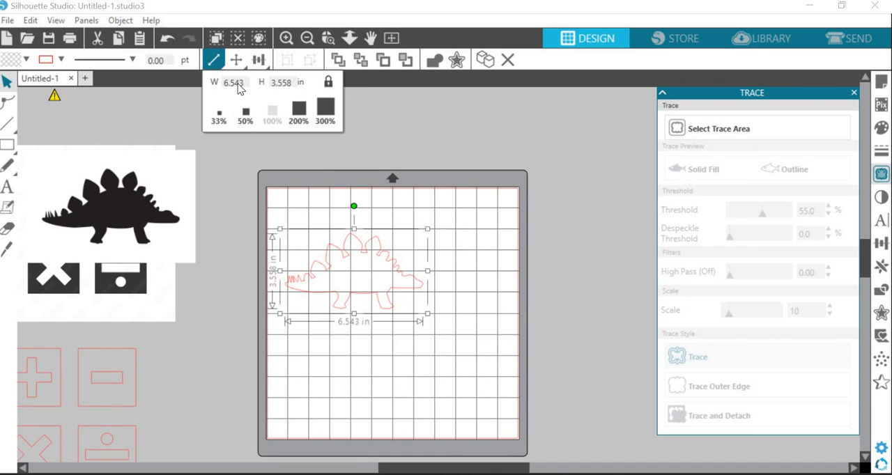
click(240, 83)
double_click(234, 85)
text(10)
key(Return)
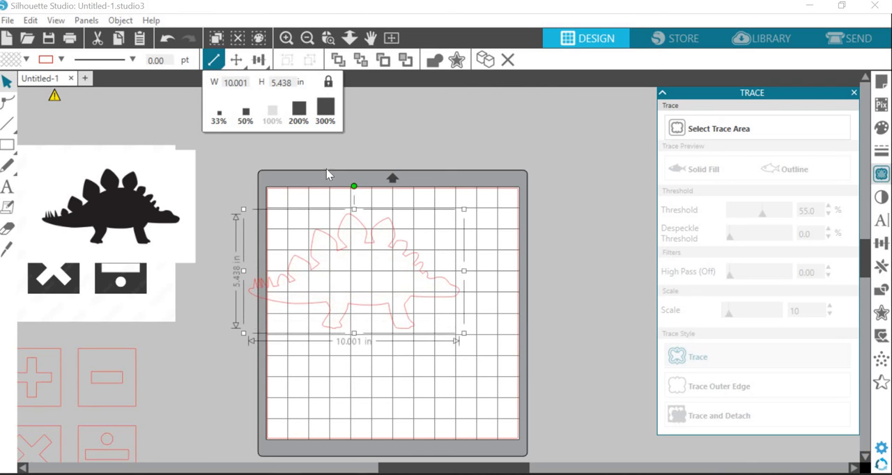
drag(371, 259, 401, 272)
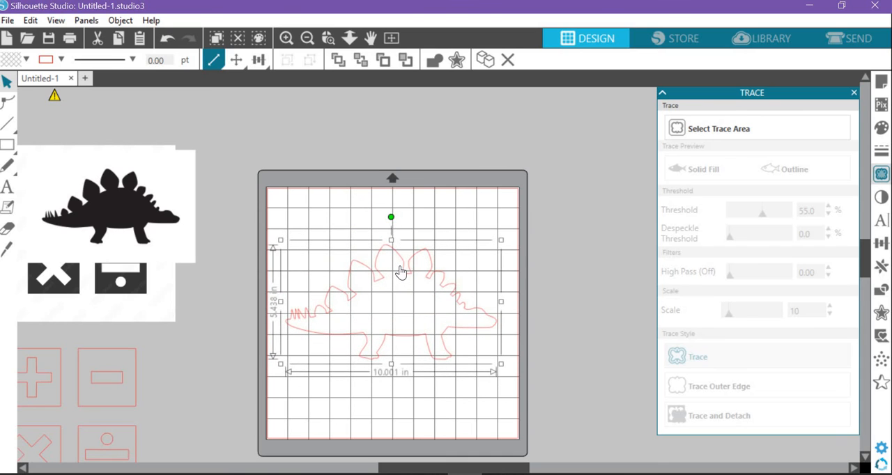
click(539, 285)
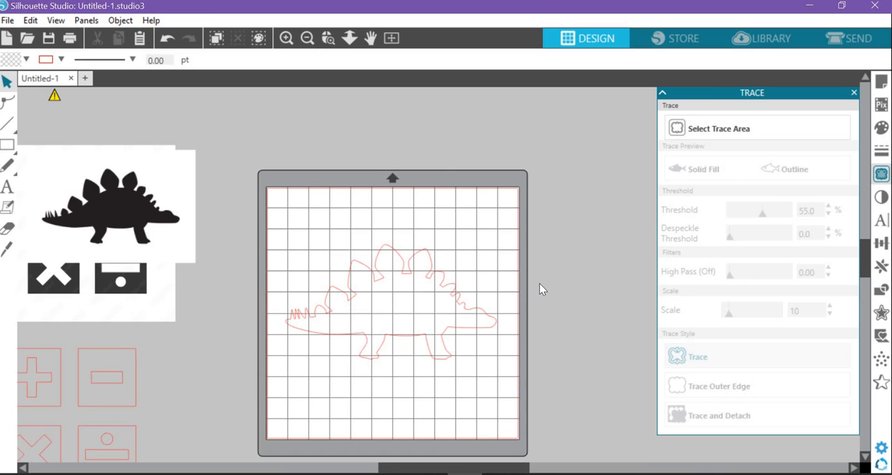
click(8, 187)
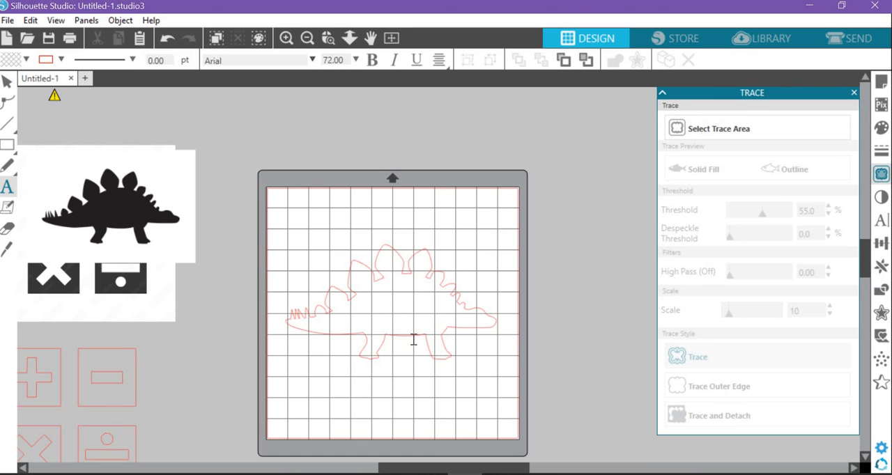
click(357, 317)
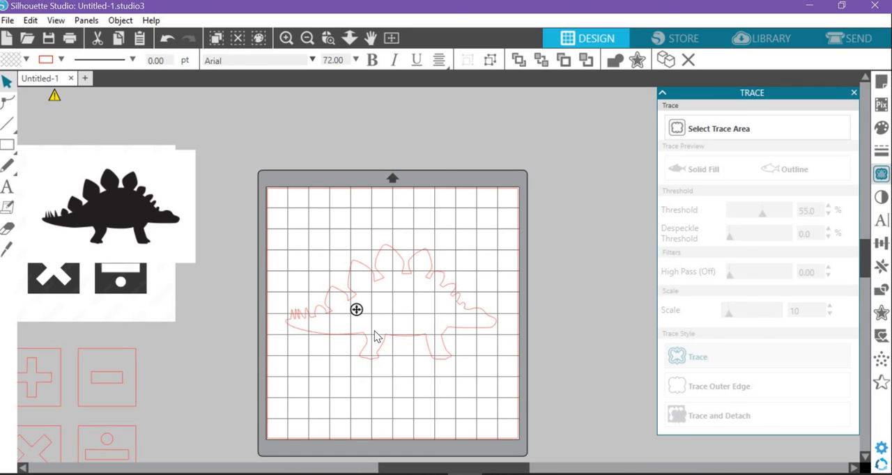
click(312, 61)
drag(310, 97, 312, 288)
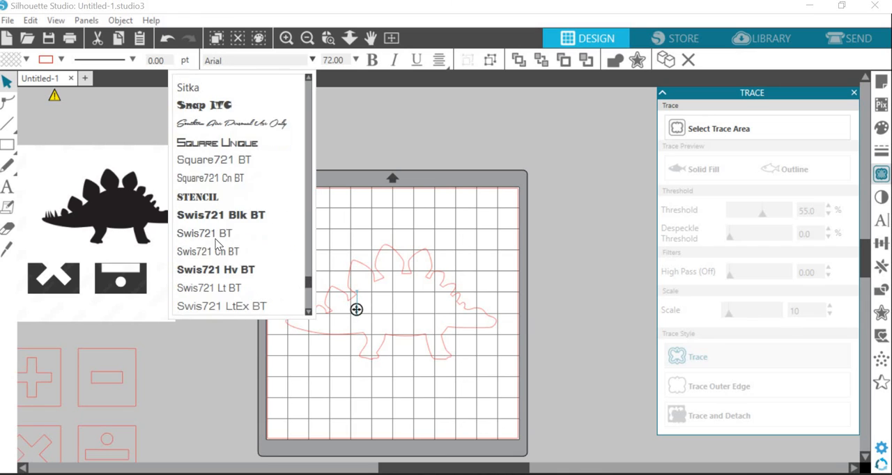
click(212, 198)
click(356, 309)
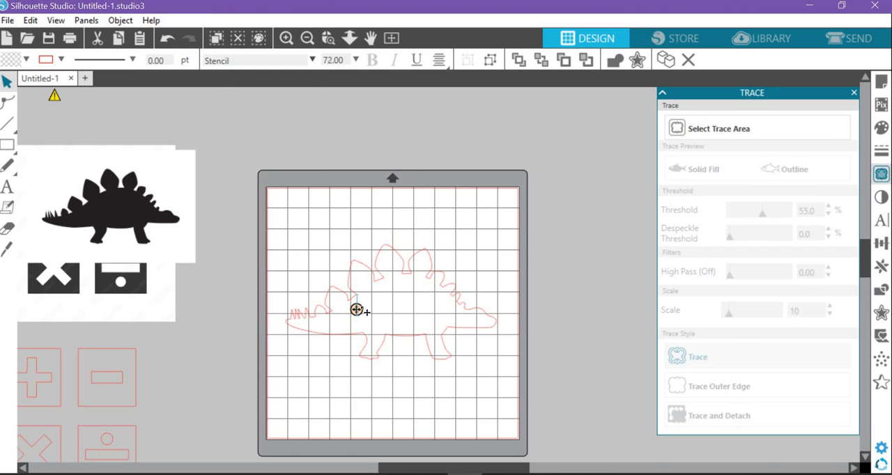
click(373, 303)
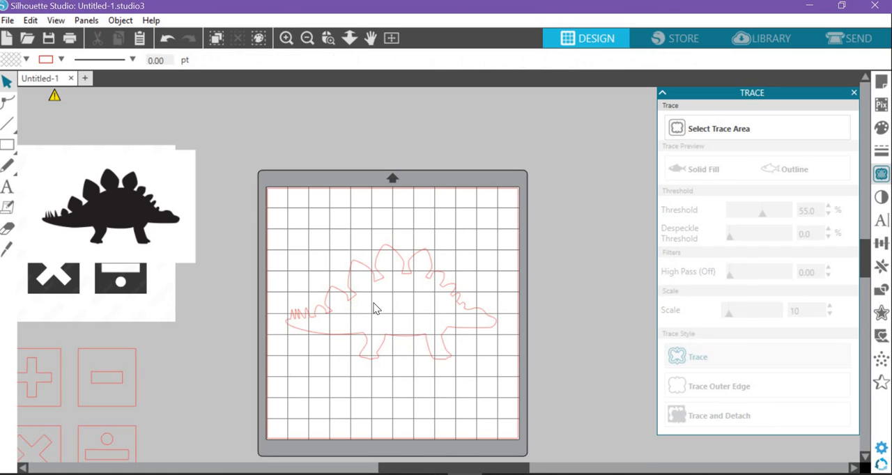
Step: Add the text CMSD in the middle of the dinosaur outline's body and finish editing it
click(7, 186)
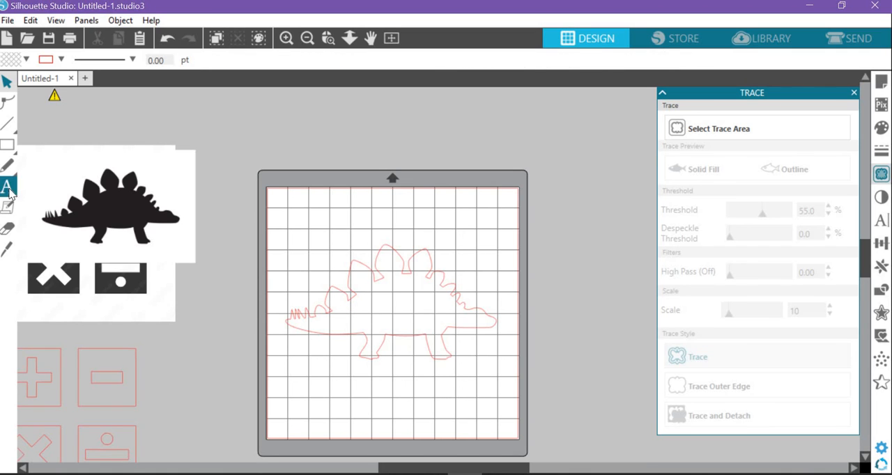
click(370, 309)
text(CMSD)
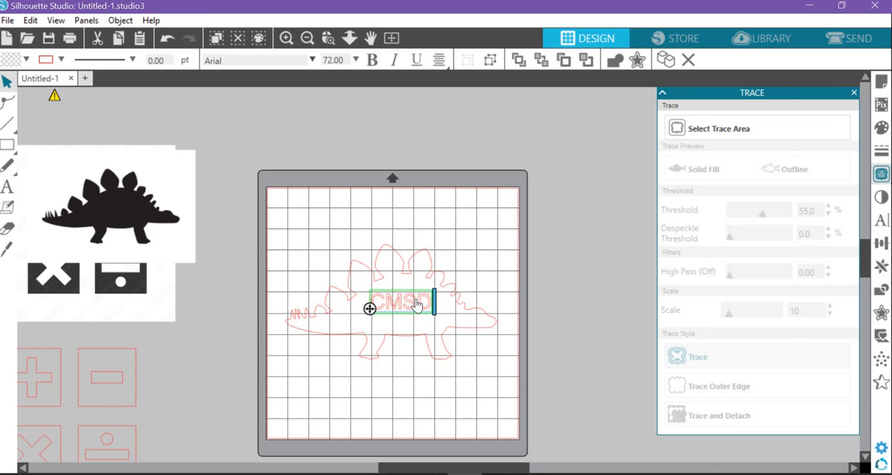
key(Escape)
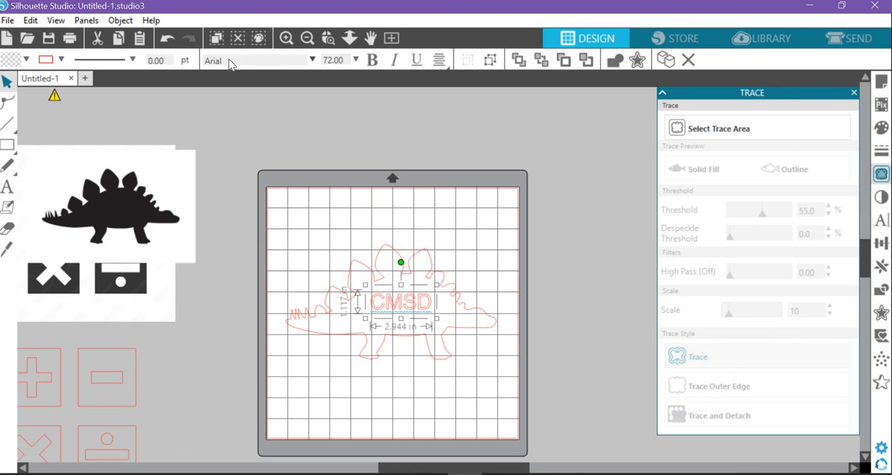
Step: Change the CMSD text to the Stencil font, enlarge it to about 3.8 in wide inside the dinosaur's body, and deselect it
click(313, 59)
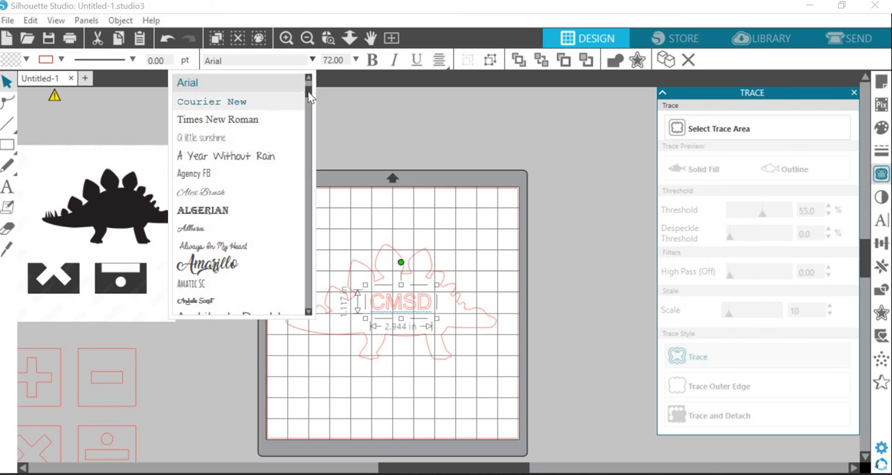
scroll(308, 97, up, 3)
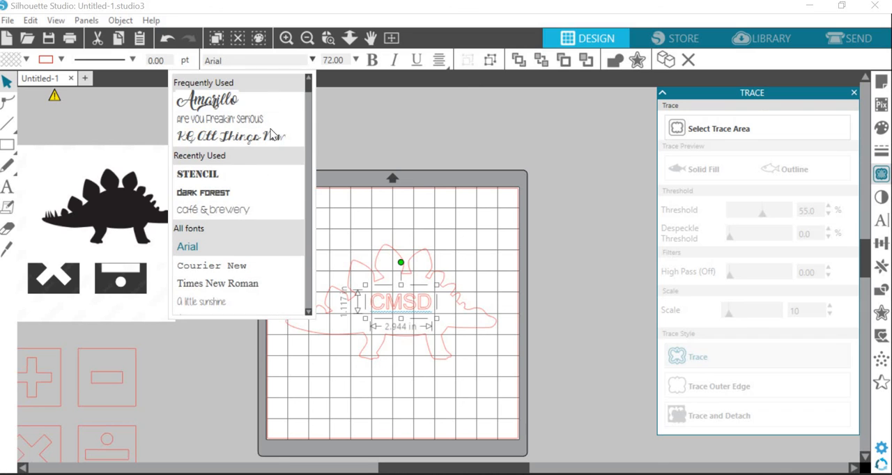
click(209, 173)
mouse_move(409, 320)
mouse_down()
mouse_move(383, 306)
mouse_move(439, 330)
mouse_move(413, 316)
mouse_up()
click(577, 247)
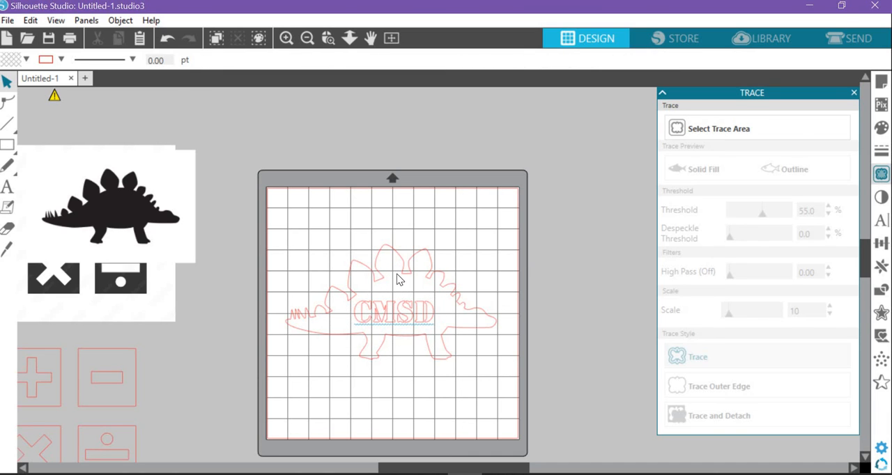
Step: Fill the CMSD text with white and the dinosaur outline with bright blue
click(412, 313)
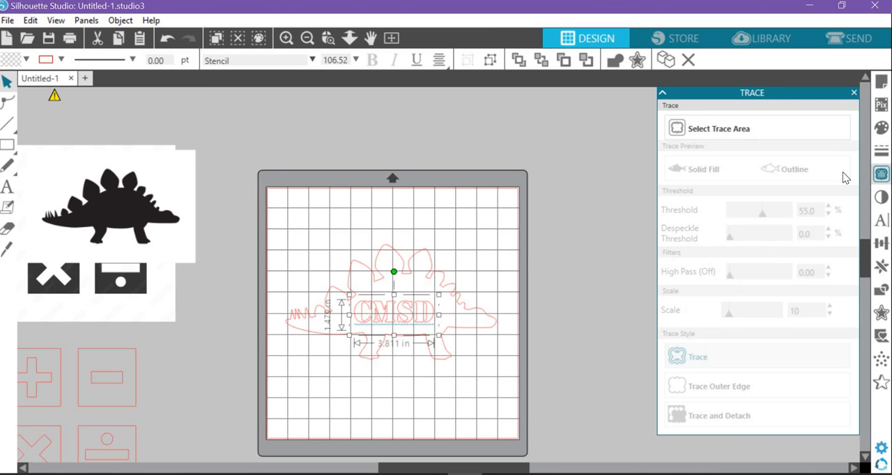
click(879, 134)
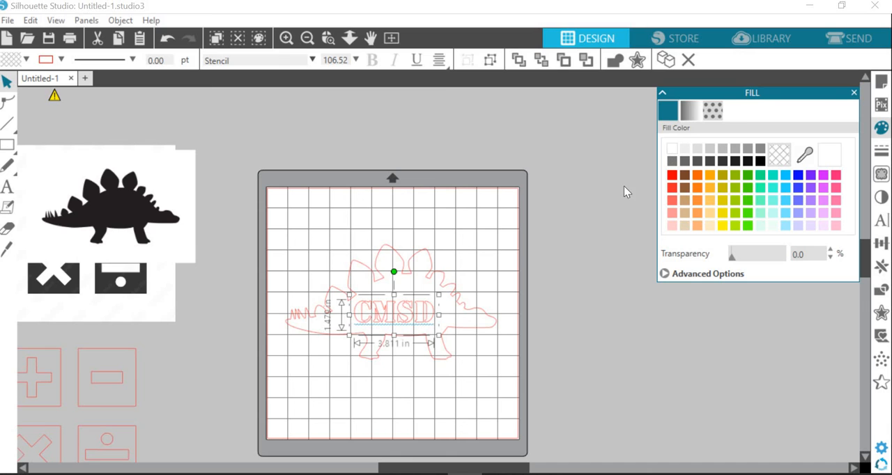
click(415, 264)
click(424, 280)
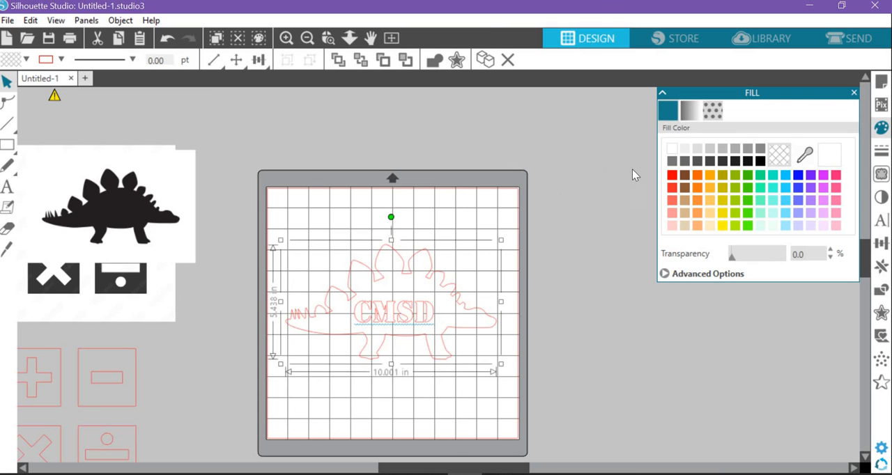
click(800, 177)
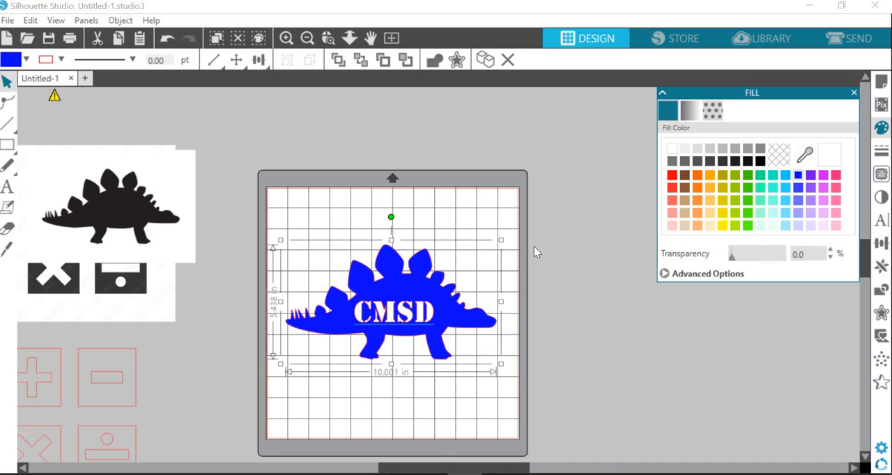
Step: Move the CMSD text slightly up and to the right within the blue dinosaur's body, and deselect it
click(534, 246)
drag(410, 313, 413, 306)
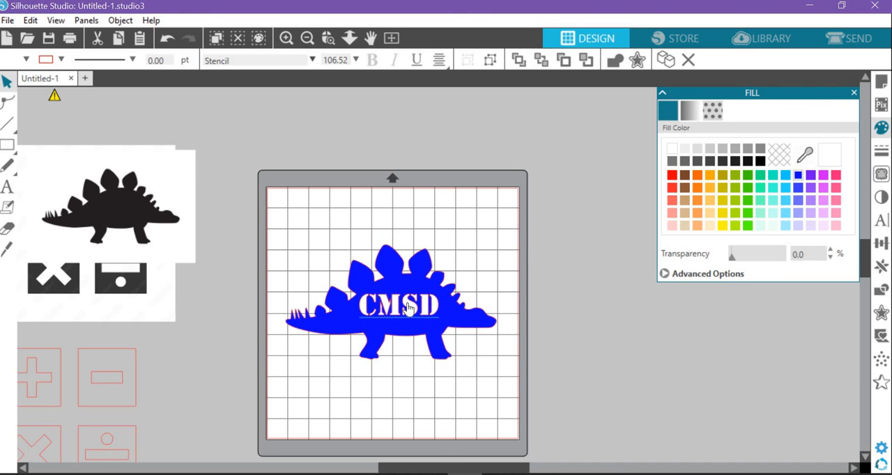
click(369, 238)
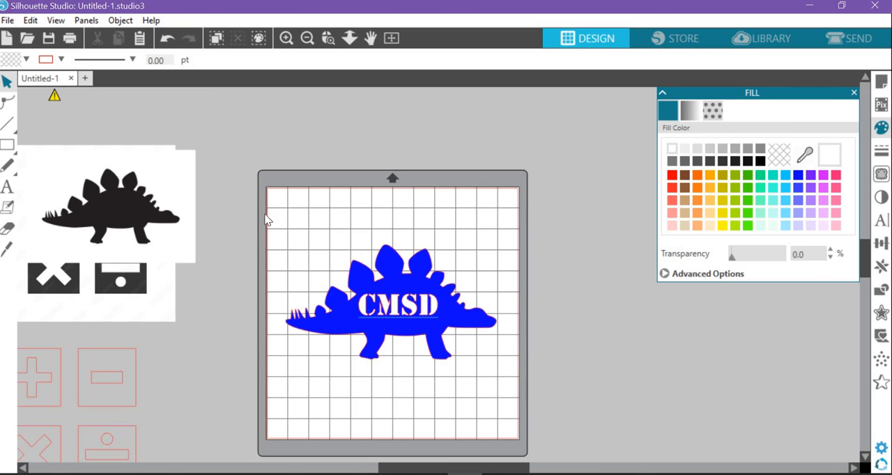
Step: Align the CMSD text and the dinosaur to each other by their horizontal centers, and deselect them
click(439, 315)
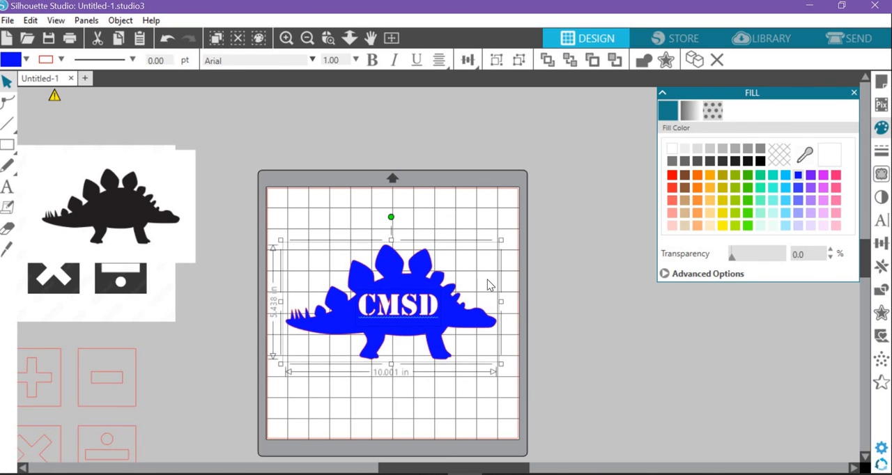
click(467, 61)
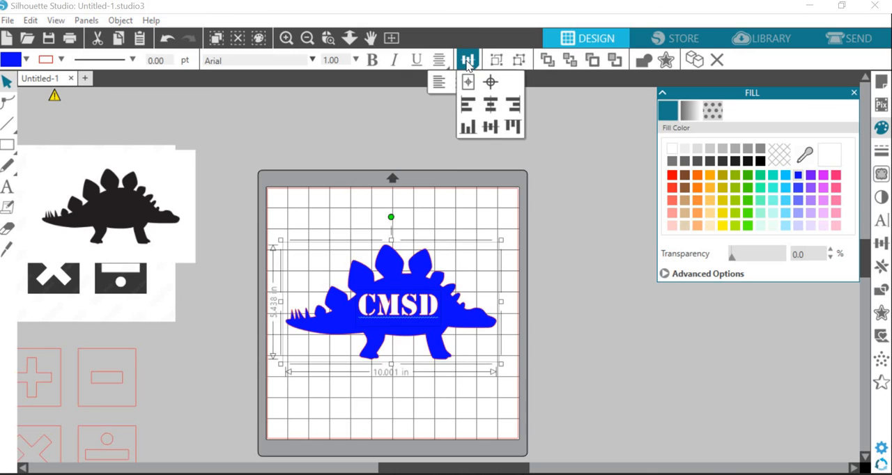
click(491, 104)
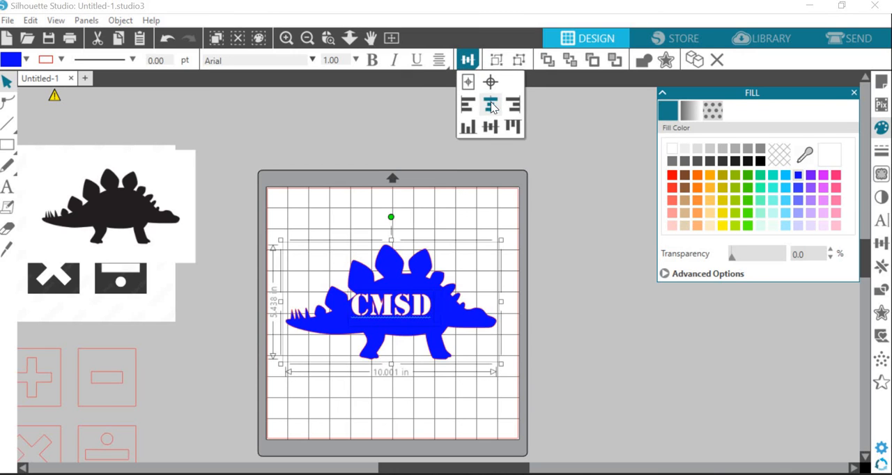
click(618, 211)
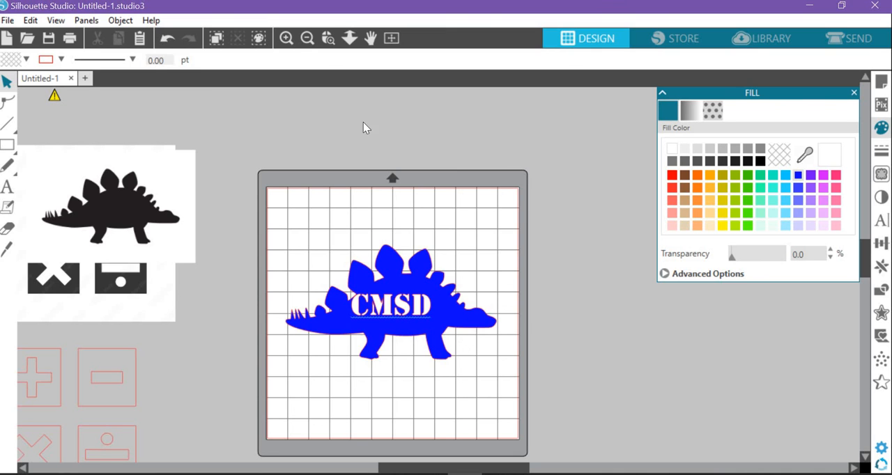
Step: Move the CMSD text slightly right and down by eye so it sits in the middle of the dinosaur's body
click(306, 38)
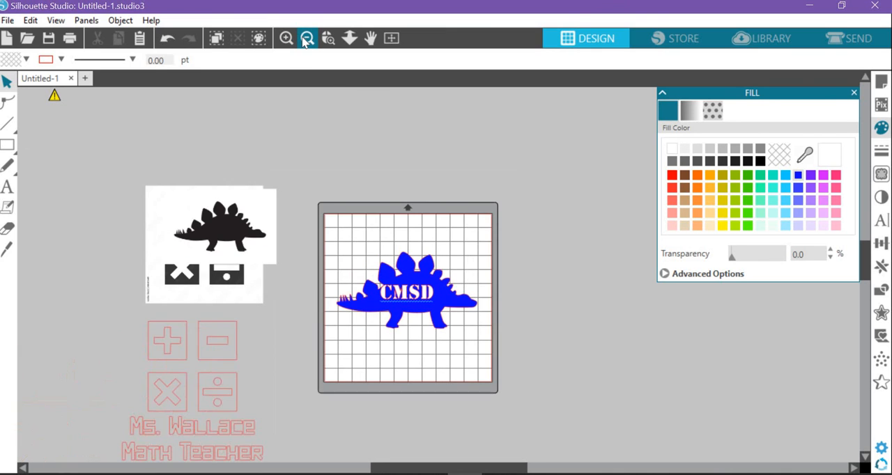
click(286, 38)
click(285, 37)
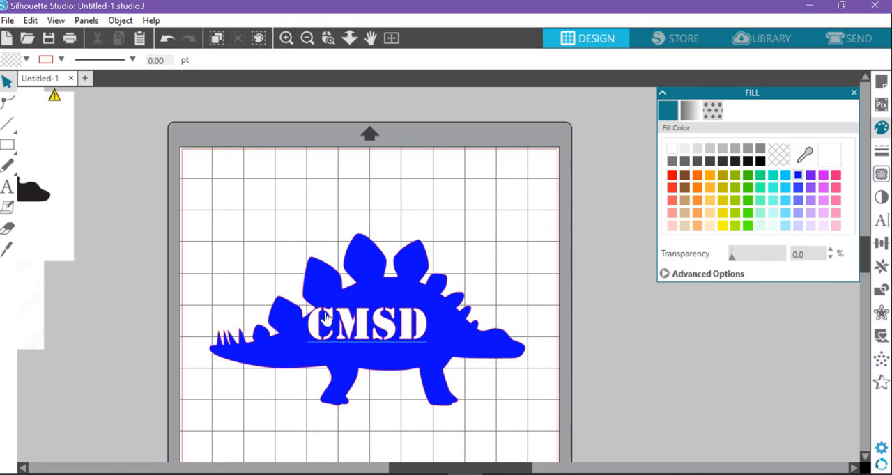
click(363, 325)
drag(366, 328, 384, 334)
click(503, 300)
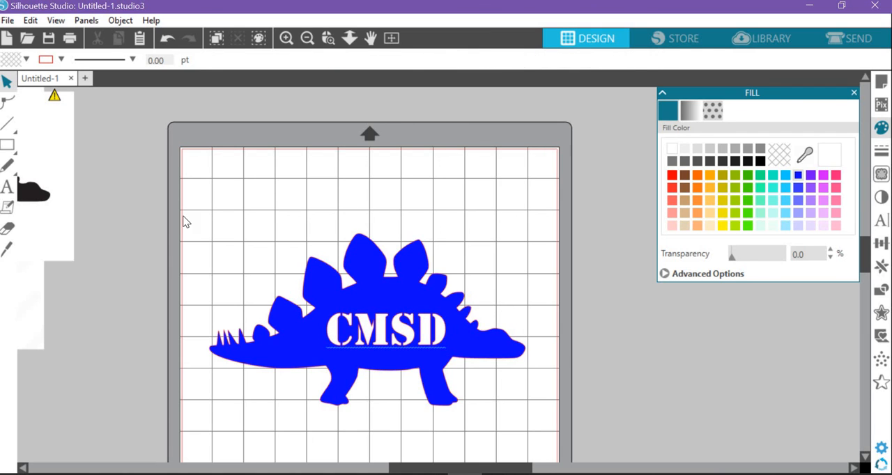
Step: Group the CMSD text and the blue dinosaur into one object
drag(184, 219, 560, 422)
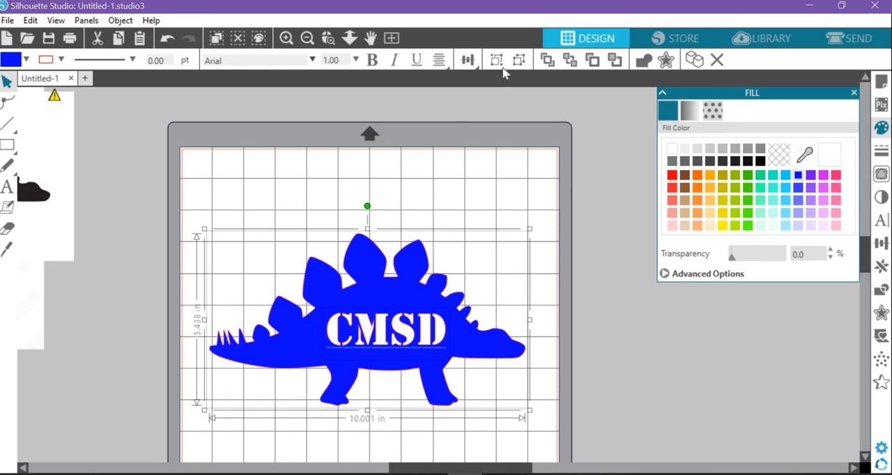
click(468, 60)
click(494, 59)
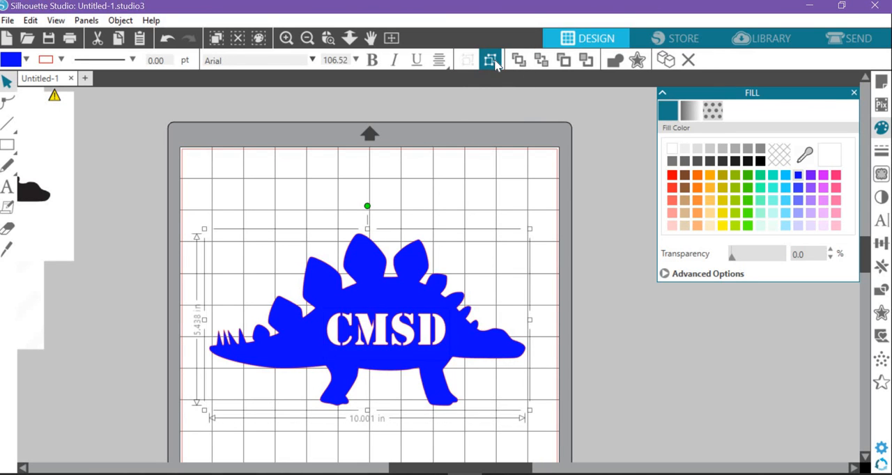
Step: Move the grouped dinosaur and text as one object to the mat's upper-left corner, and deselect it
drag(401, 298, 381, 314)
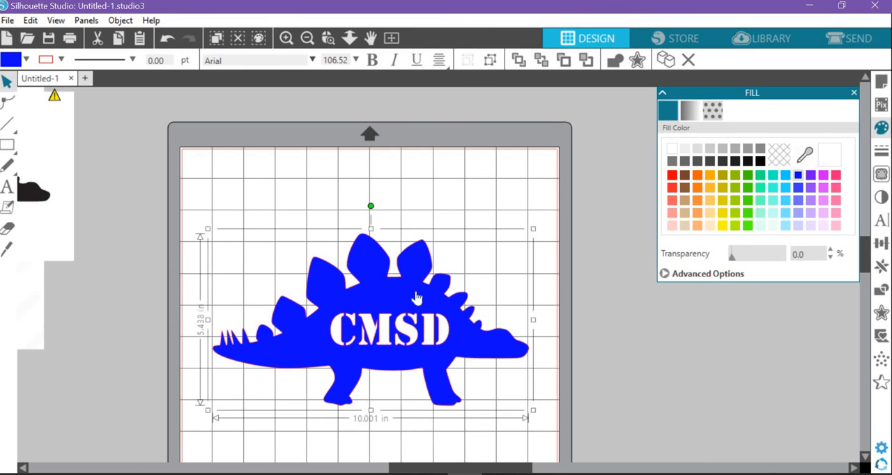
drag(402, 327, 401, 356)
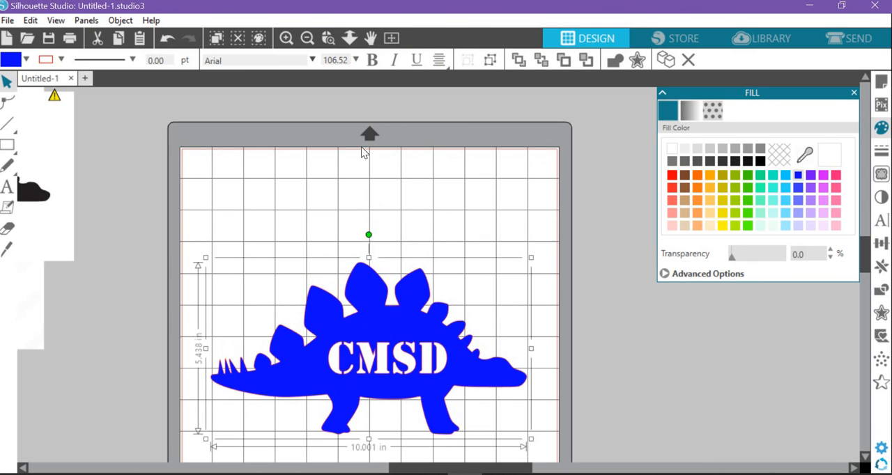
click(307, 37)
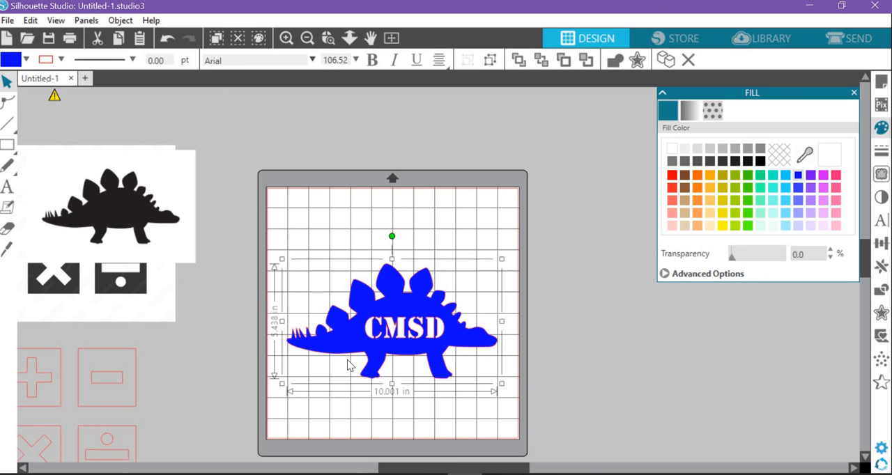
drag(409, 329, 402, 314)
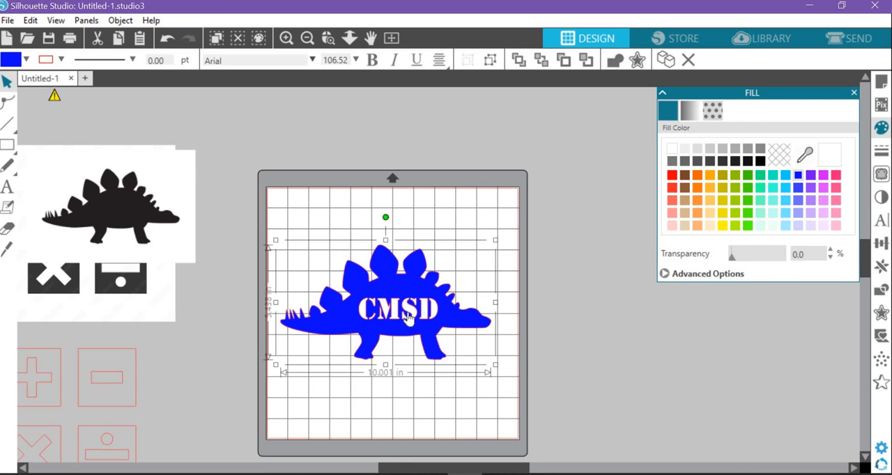
drag(408, 314, 402, 265)
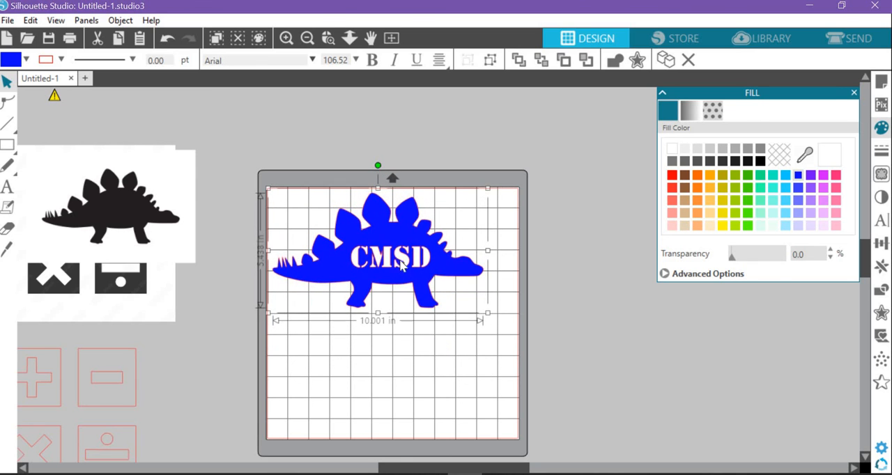
click(404, 362)
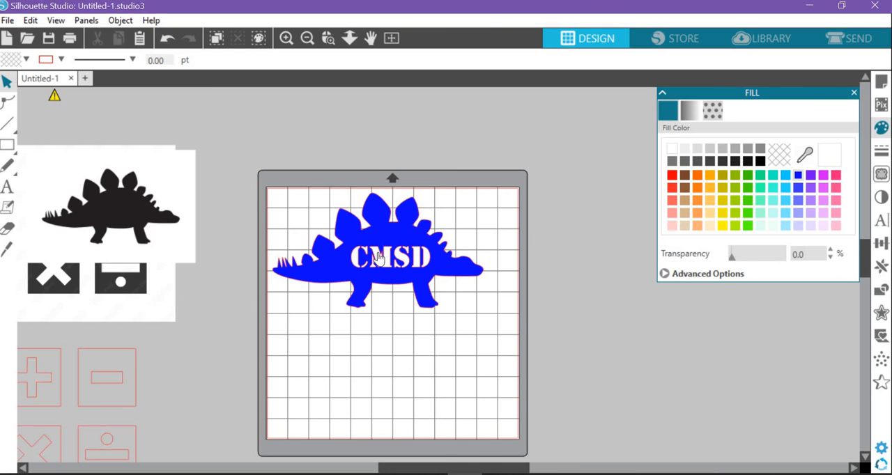
Step: Move the math symbols design with the teacher's name to the right of the mat, and select the grouped dinosaur
drag(104, 392, 690, 249)
click(503, 258)
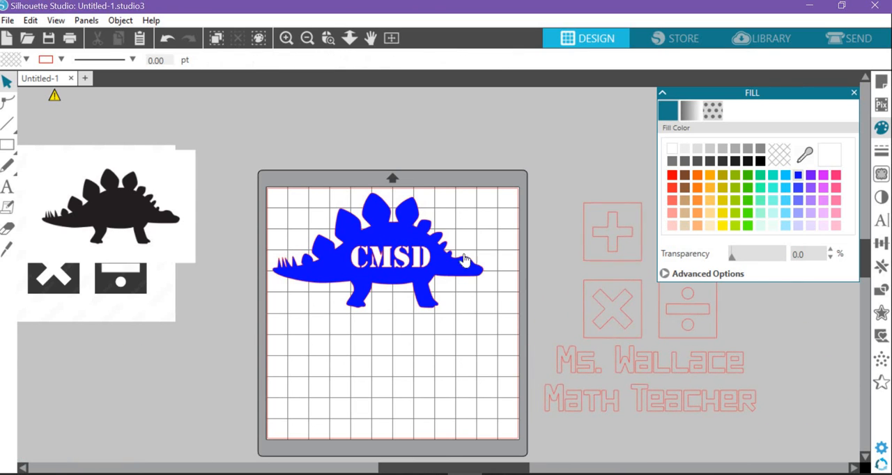
click(418, 265)
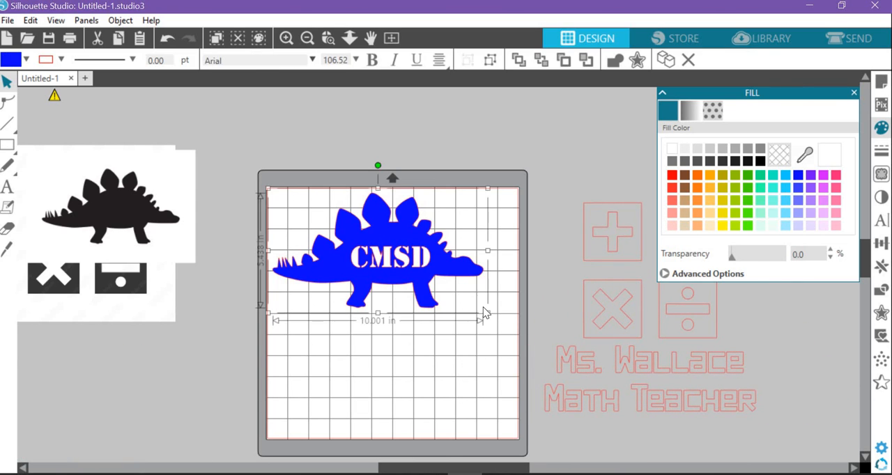